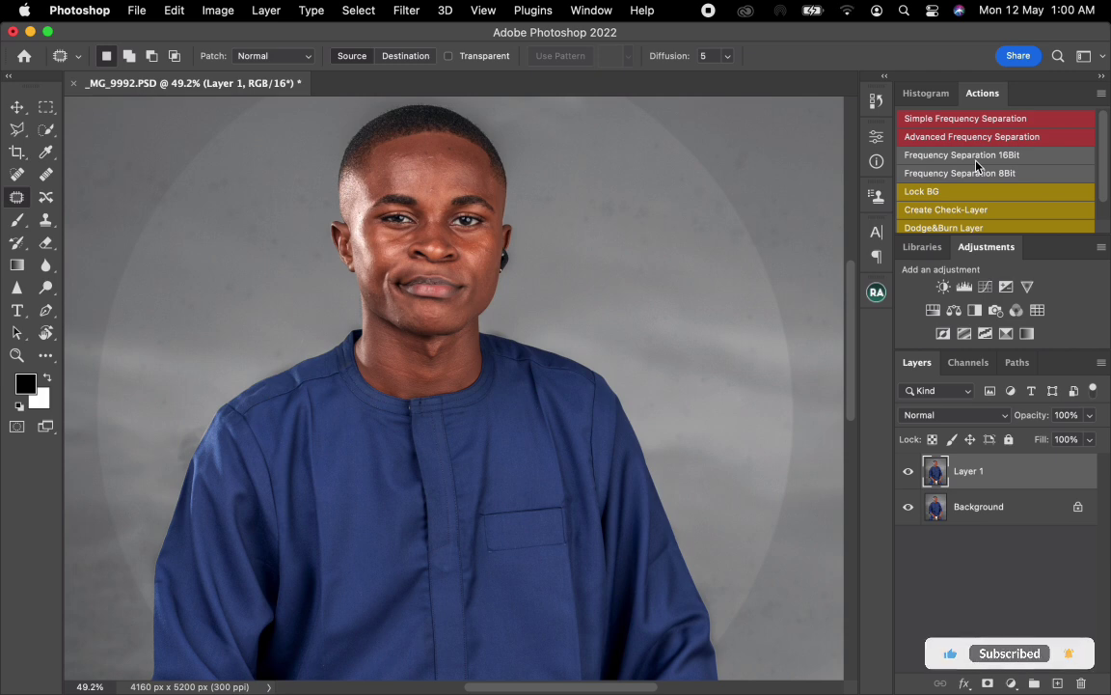
# Step: Run the Frequency Separation 16Bit action on Layer 1 with a Gaussian Blur radius of 4 pixels
pyautogui.click(967, 156)
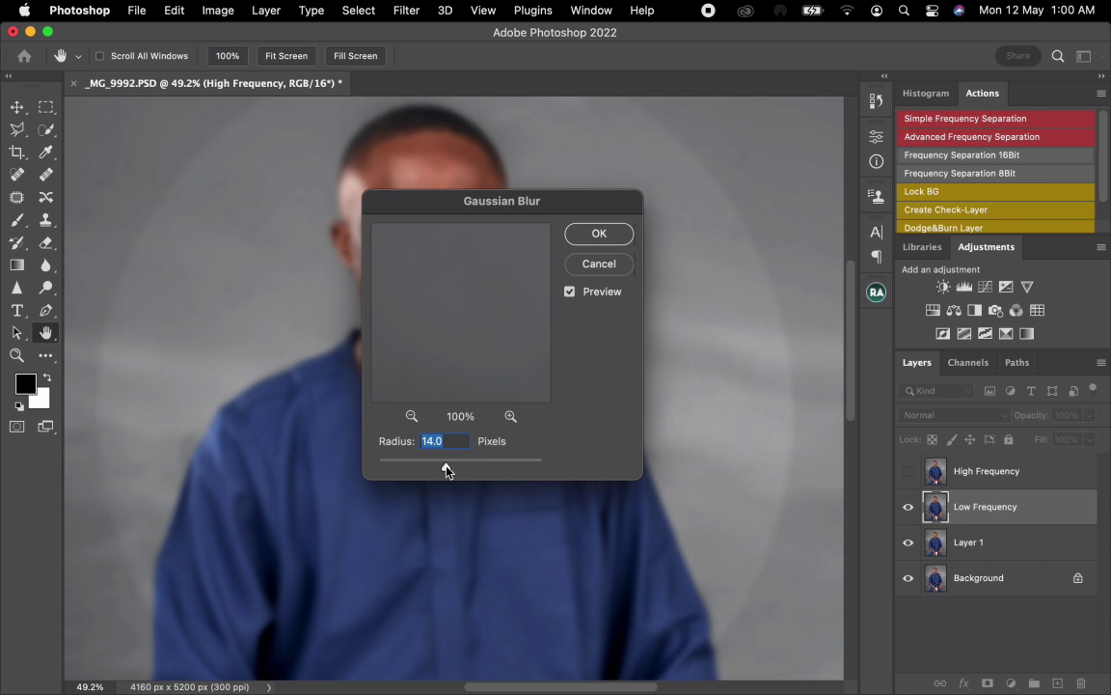
pyautogui.write('4')
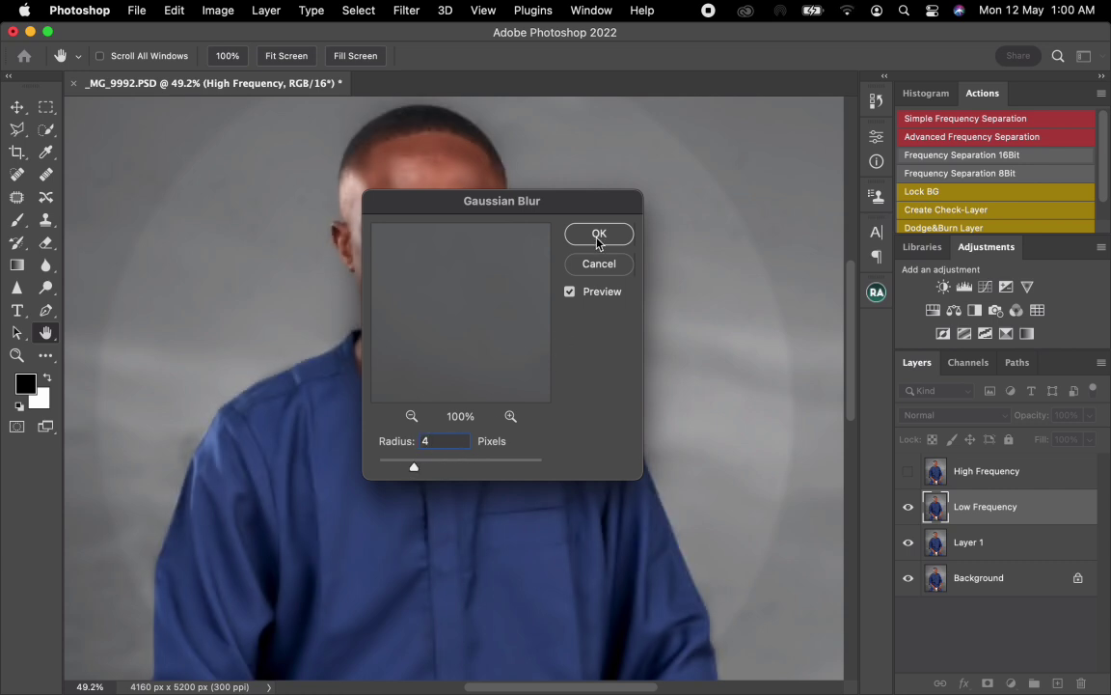
pyautogui.press('Return')
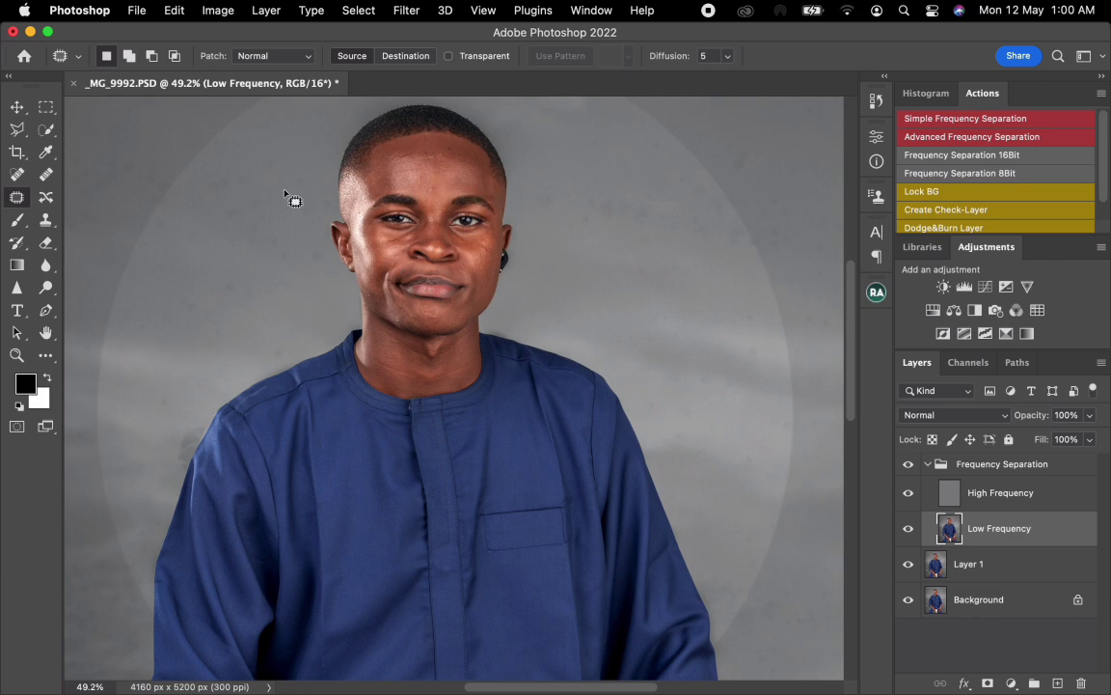
# Step: Choose the Mixer Brush tool and clean the color loaded on the brush
pyautogui.click(46, 356)
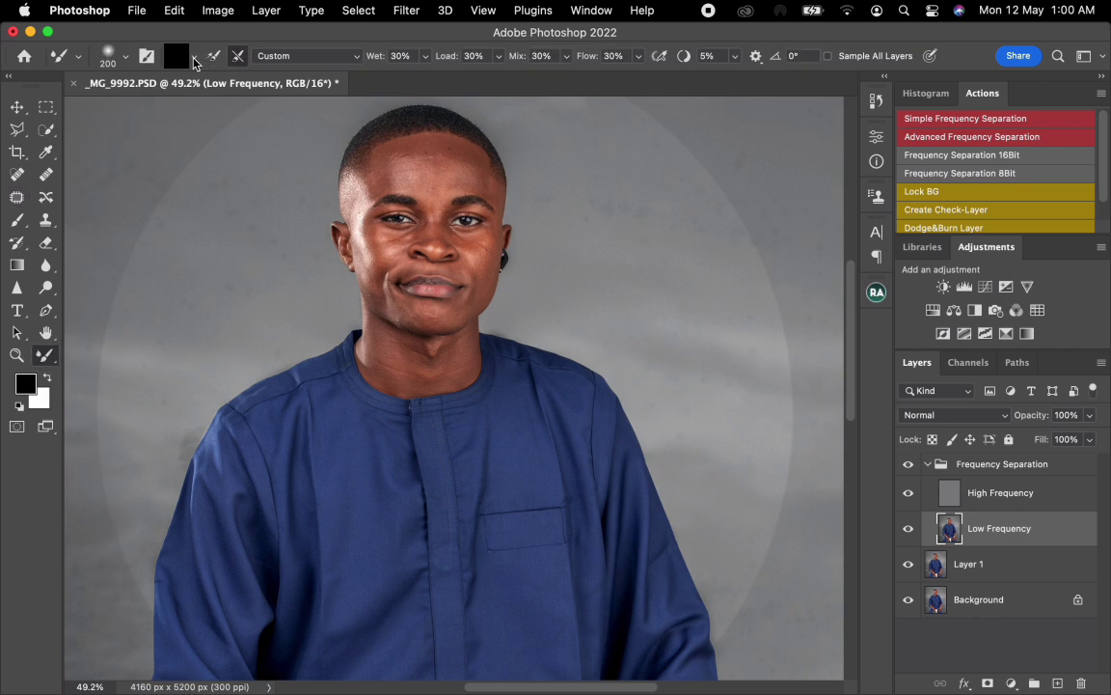
pyautogui.click(194, 60)
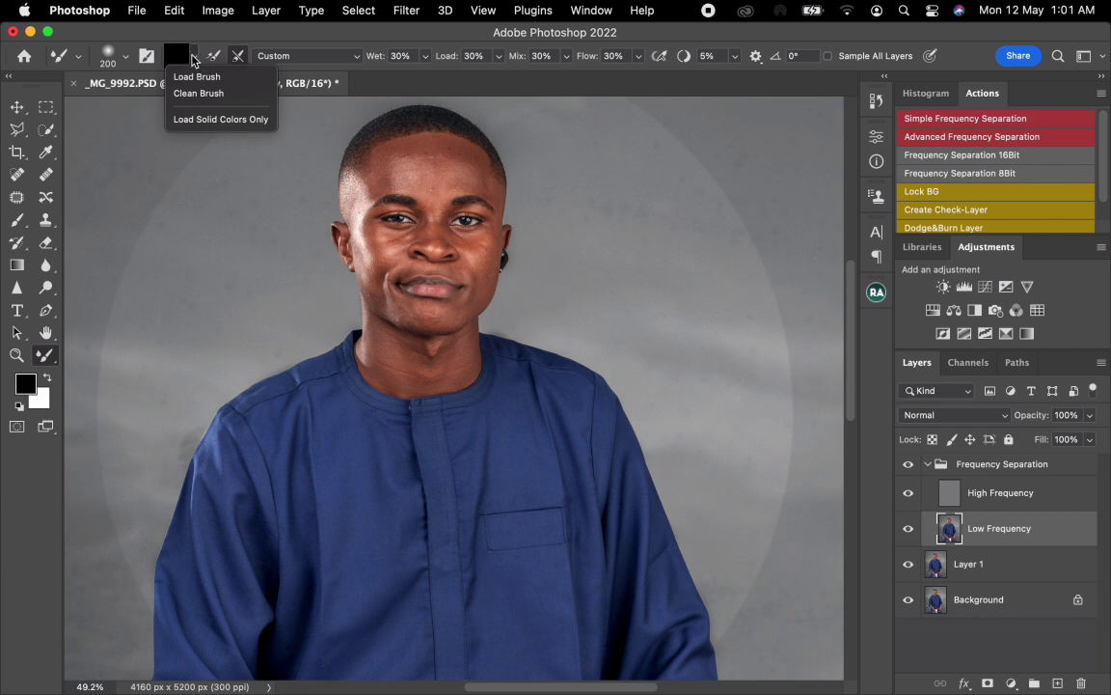
pyautogui.click(197, 94)
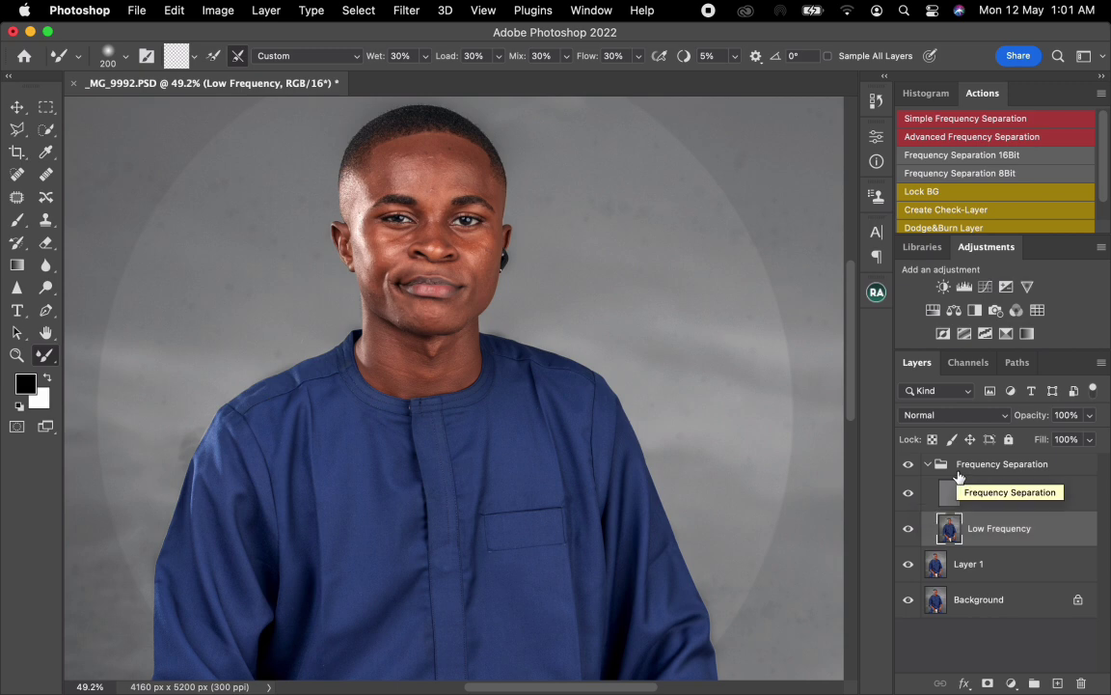
# Step: Blend the uneven skin tones across the forehead on the Low Frequency layer, resizing the Mixer Brush to suit each area
pyautogui.scroll(2, 436, 246)
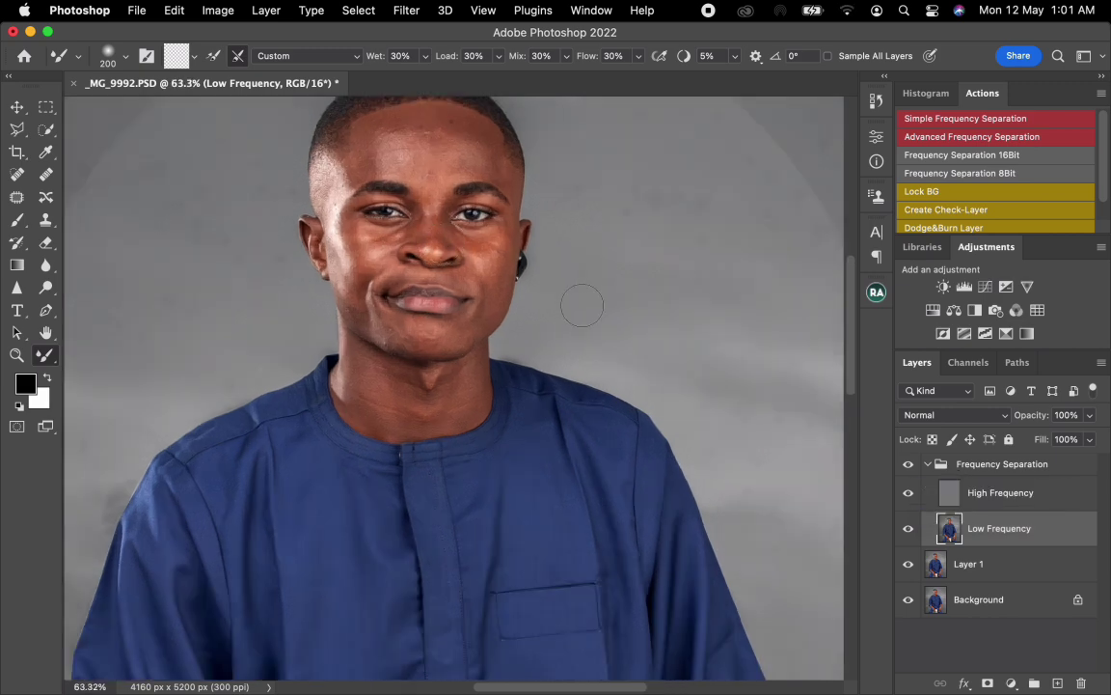
pyautogui.scroll(3, 453, 244)
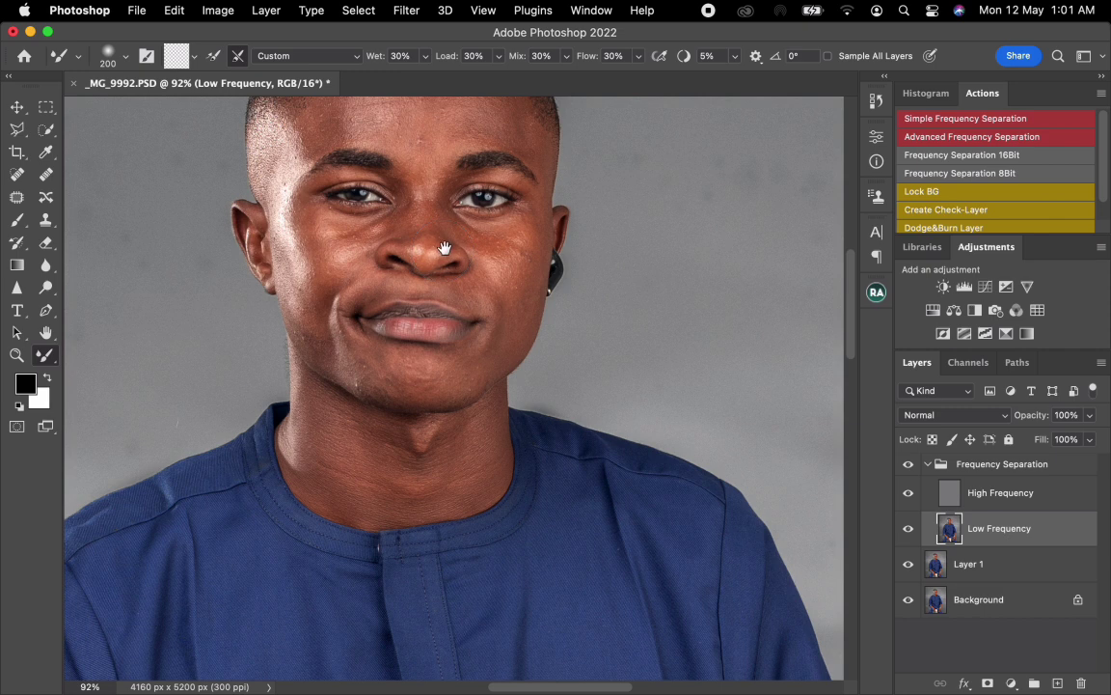
pyautogui.moveTo(444, 248)
pyautogui.mouseDown()
pyautogui.moveTo(452, 338)
pyautogui.moveTo(455, 323)
pyautogui.moveTo(464, 354)
pyautogui.mouseUp()
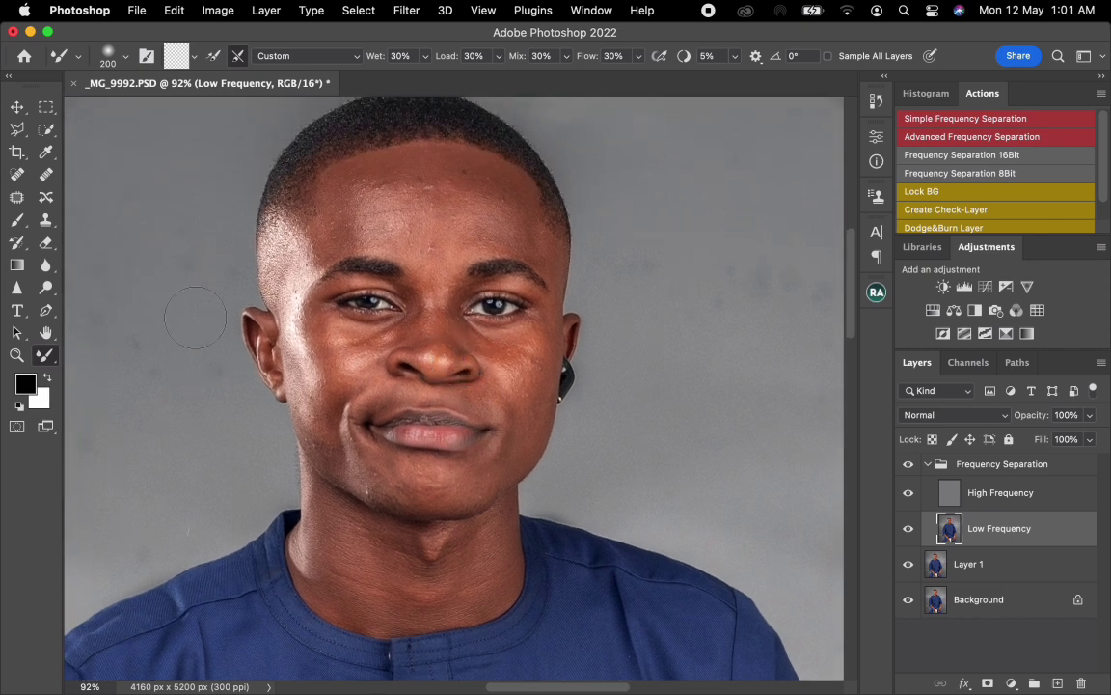
pyautogui.press('[')
pyautogui.press('[')
pyautogui.press('[')
pyautogui.press('[')
pyautogui.moveTo(350, 182)
pyautogui.mouseDown()
pyautogui.moveTo(305, 247)
pyautogui.moveTo(329, 243)
pyautogui.moveTo(366, 178)
pyautogui.moveTo(400, 168)
pyautogui.moveTo(462, 179)
pyautogui.moveTo(424, 159)
pyautogui.moveTo(442, 193)
pyautogui.mouseUp()
pyautogui.press(']')
pyautogui.press(']')
pyautogui.press(']')
pyautogui.press('[')
pyautogui.press('[')
pyautogui.press('[')
pyautogui.press('[')
pyautogui.moveTo(525, 233); pyautogui.dragTo(542, 248)
pyautogui.press(']')
pyautogui.moveTo(460, 245)
pyautogui.mouseDown()
pyautogui.moveTo(445, 249)
pyautogui.moveTo(420, 206)
pyautogui.moveTo(404, 218)
pyautogui.moveTo(376, 208)
pyautogui.moveTo(454, 220)
pyautogui.mouseUp()
pyautogui.press(']')
pyautogui.press(']')
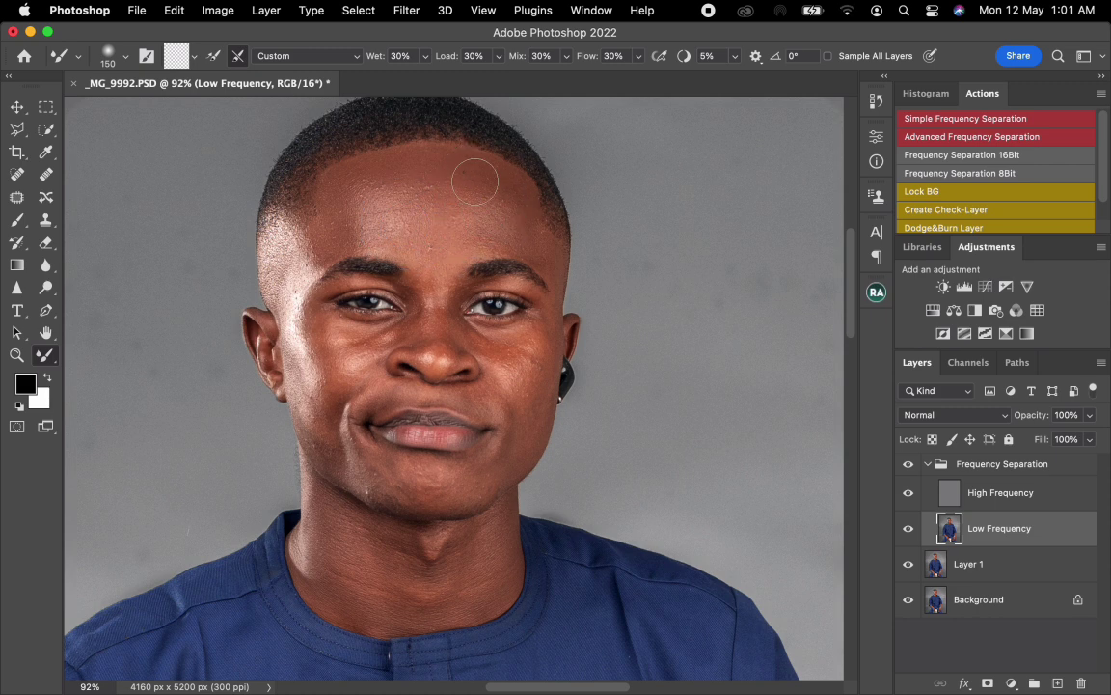
pyautogui.press(']')
# Step: Blend the bright highlight along the temple down to the ear with the Mixer Brush at about size 90
pyautogui.press('[')
pyautogui.press('[')
pyautogui.press('[')
pyautogui.press('[')
pyautogui.press('[')
pyautogui.moveTo(309, 269)
pyautogui.mouseDown()
pyautogui.moveTo(298, 273)
pyautogui.moveTo(292, 312)
pyautogui.moveTo(297, 364)
pyautogui.mouseUp()
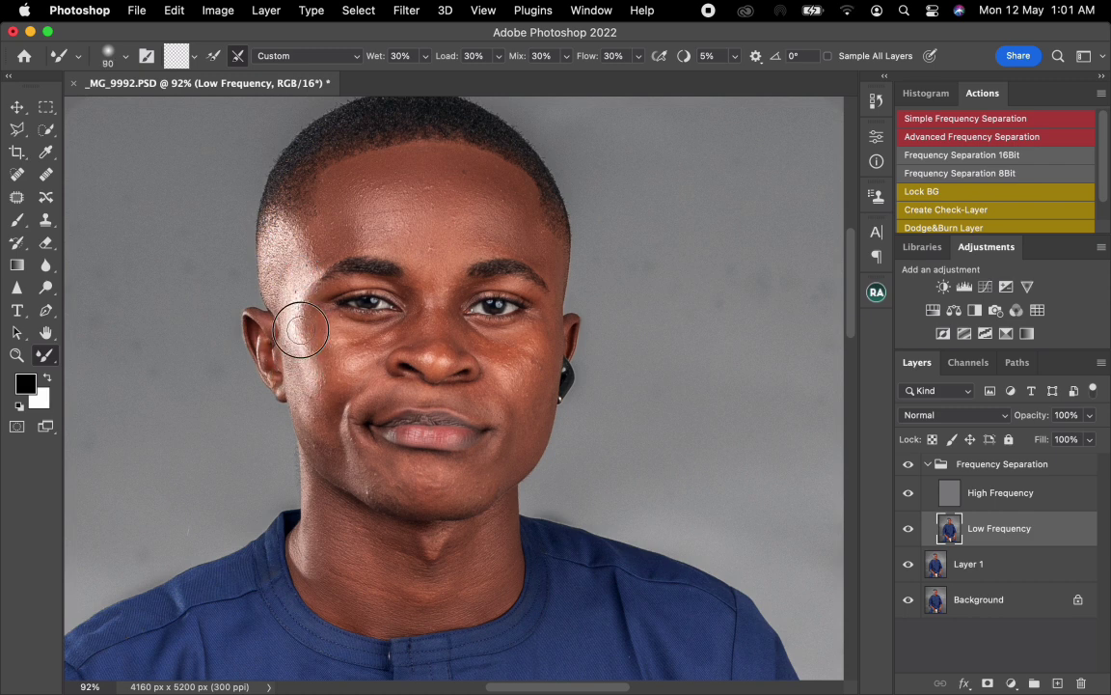
# Step: Smooth the tones around the eyes and nose bridge with small Mixer Brush sizes of about 50 to 70
pyautogui.press(']')
pyautogui.press('[')
pyautogui.press('[')
pyautogui.press('[')
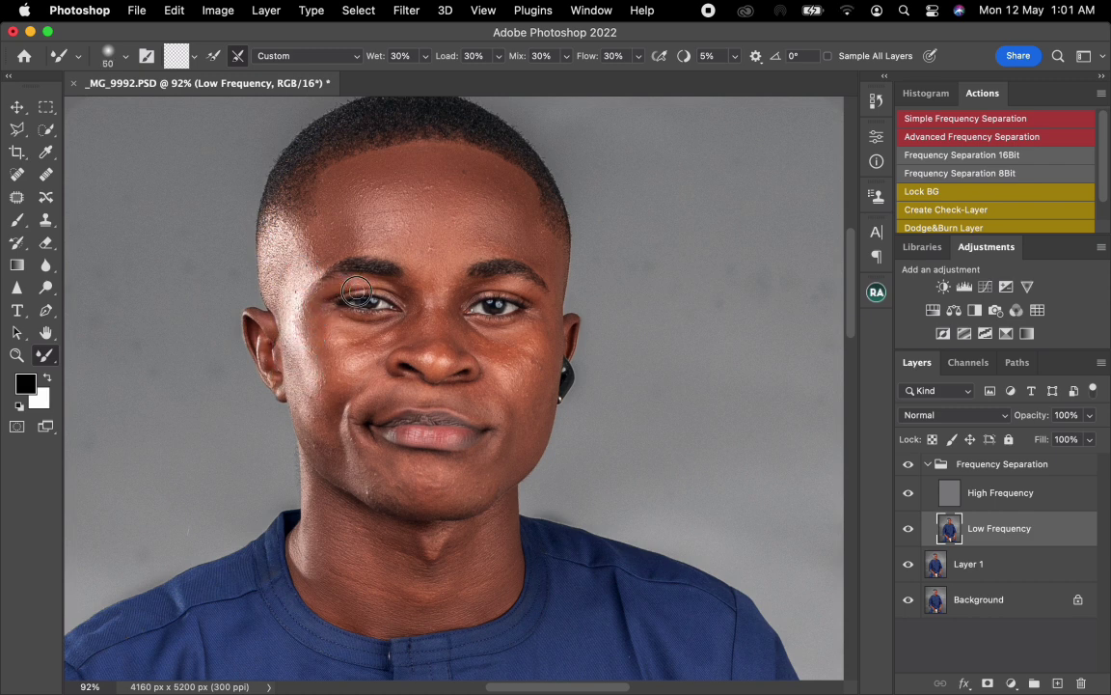
pyautogui.press(']')
pyautogui.press(']')
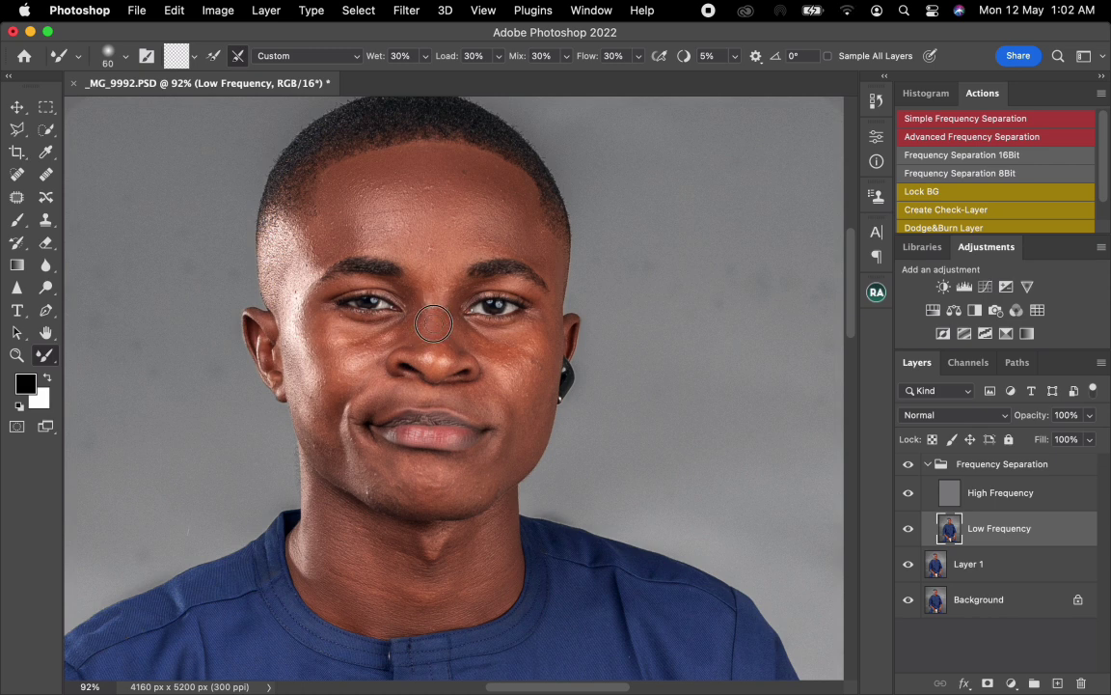
pyautogui.press(']')
pyautogui.press('[')
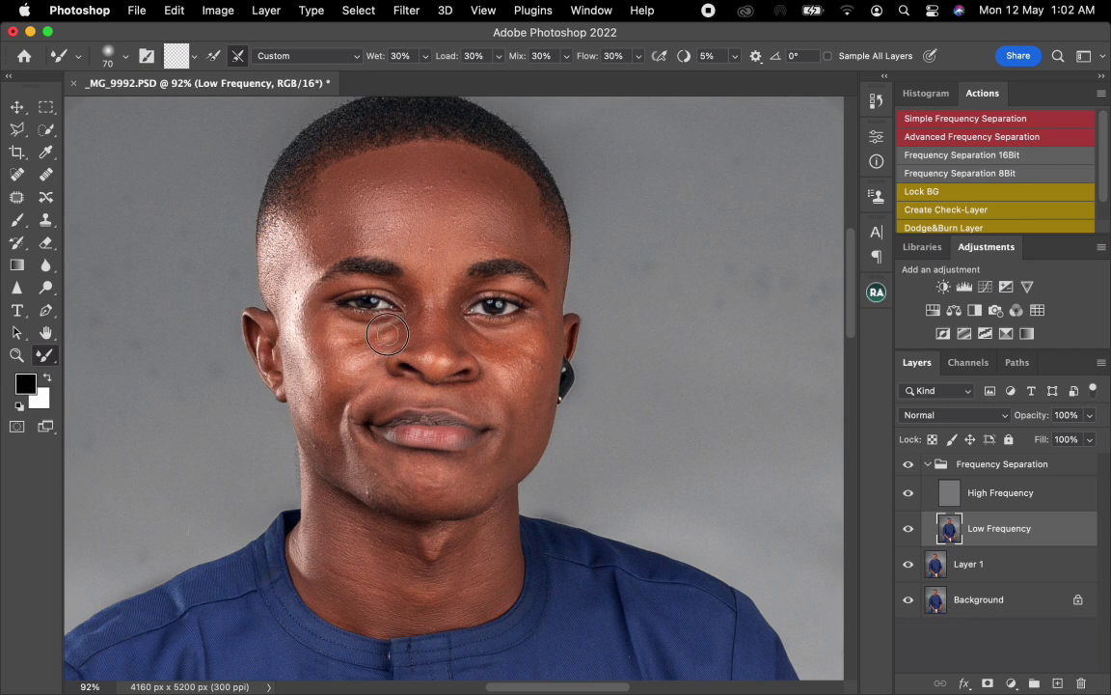
# Step: Blend the tones on the cheek and around the mouth and chin with Mixer Brush sizes of about 90 to 125
pyautogui.press(']')
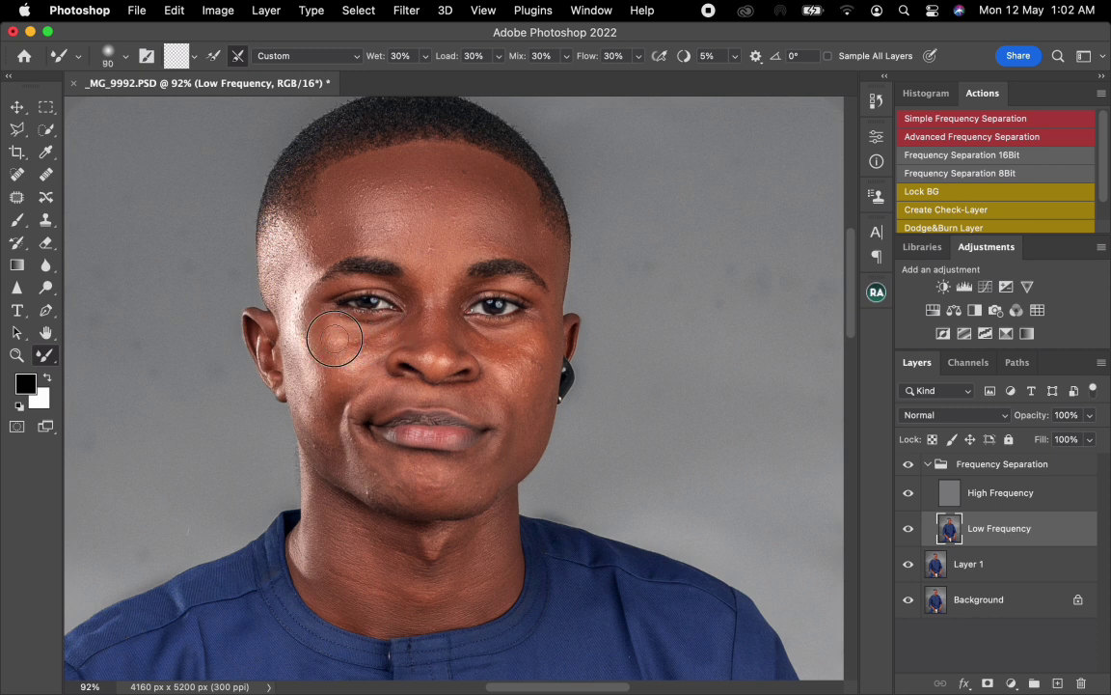
pyautogui.press(']')
pyautogui.press(']')
pyautogui.press(']')
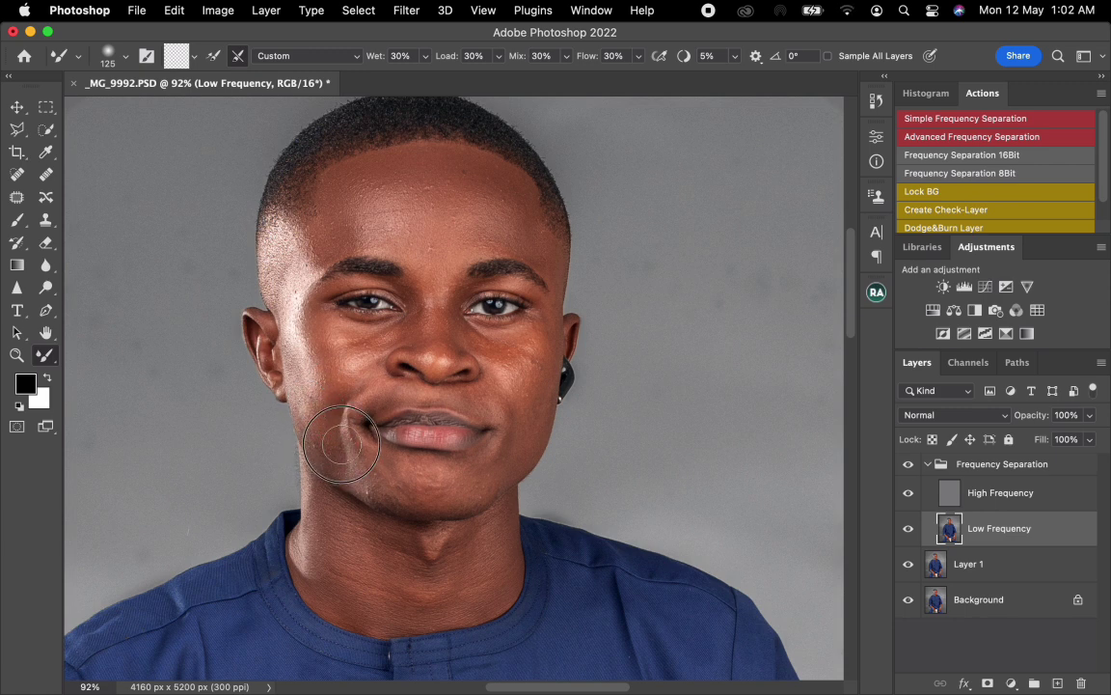
pyautogui.moveTo(347, 441)
pyautogui.mouseDown()
pyautogui.moveTo(391, 488)
pyautogui.moveTo(453, 486)
pyautogui.moveTo(481, 476)
pyautogui.moveTo(510, 444)
pyautogui.moveTo(514, 418)
pyautogui.moveTo(500, 406)
pyautogui.moveTo(527, 407)
pyautogui.moveTo(533, 372)
pyautogui.moveTo(508, 449)
pyautogui.moveTo(482, 457)
pyautogui.moveTo(484, 371)
pyautogui.moveTo(517, 374)
pyautogui.moveTo(520, 386)
pyautogui.moveTo(521, 370)
pyautogui.moveTo(495, 371)
pyautogui.moveTo(534, 327)
pyautogui.moveTo(550, 340)
pyautogui.moveTo(547, 382)
pyautogui.moveTo(542, 390)
pyautogui.moveTo(529, 358)
pyautogui.moveTo(539, 354)
pyautogui.moveTo(519, 370)
pyautogui.moveTo(469, 332)
pyautogui.moveTo(482, 330)
pyautogui.moveTo(503, 358)
pyautogui.moveTo(425, 304)
pyautogui.moveTo(484, 332)
pyautogui.moveTo(502, 440)
pyautogui.mouseUp()
pyautogui.press(']')
pyautogui.press(']')
# Step: Clone clean skin texture over the blemishes between the brows and on the forehead of the High Frequency layer, using a size 10 Clone Stamp
pyautogui.scroll(5, 485, 323)
pyautogui.scroll(-2, 480, 325)
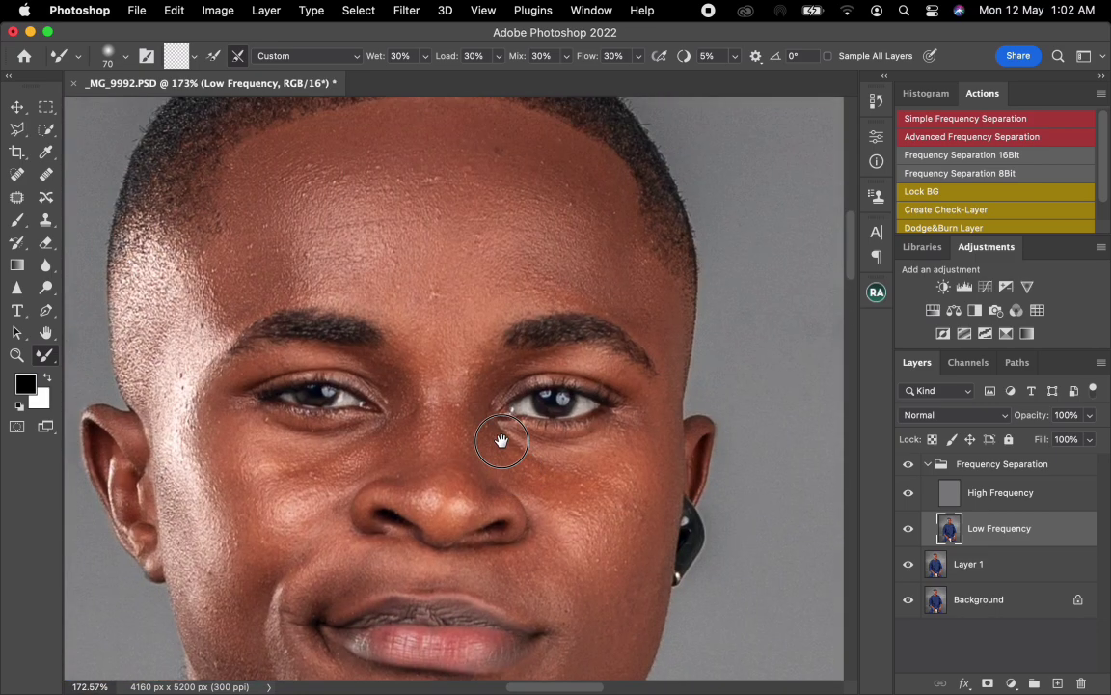
pyautogui.click(962, 496)
pyautogui.press('s')
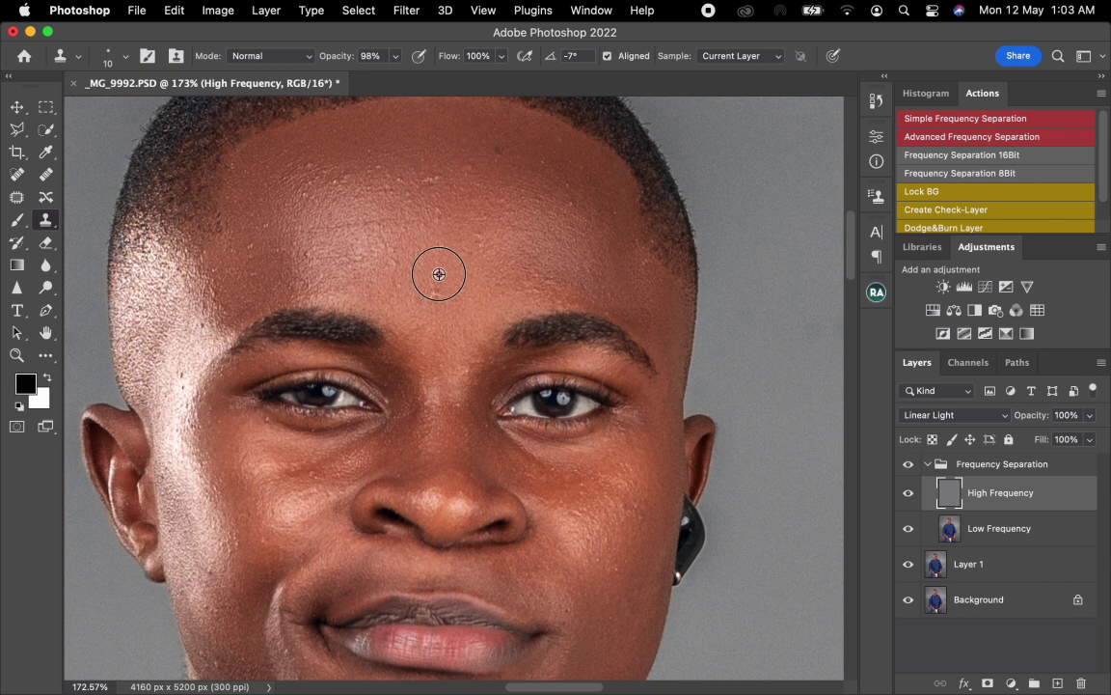
pyautogui.keyDown('alt'); pyautogui.click(439, 274); pyautogui.keyUp('alt')
pyautogui.moveTo(434, 290); pyautogui.dragTo(408, 295)
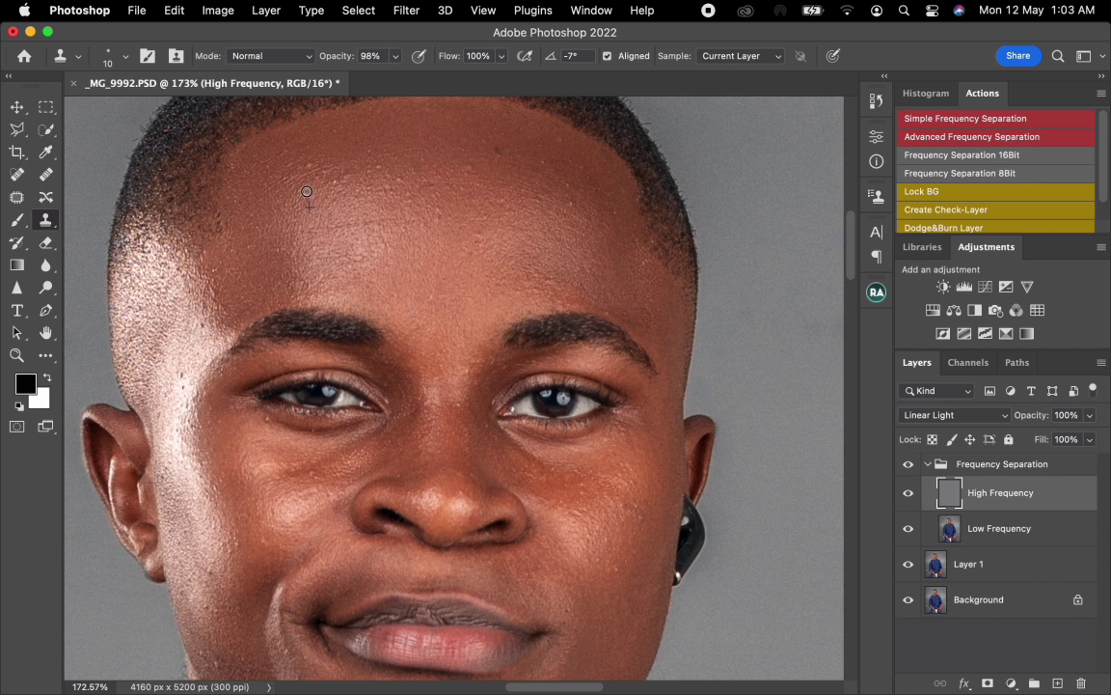
pyautogui.moveTo(306, 191)
pyautogui.mouseDown()
pyautogui.moveTo(312, 201)
pyautogui.moveTo(337, 186)
pyautogui.mouseUp()
pyautogui.keyDown('alt'); pyautogui.click(322, 194); pyautogui.keyUp('alt')
# Step: Clone out the rough texture spots on the shiny temple and cheek beside the ear and along the nose bridge
pyautogui.keyDown('alt'); pyautogui.click(180, 391); pyautogui.keyUp('alt')
pyautogui.moveTo(184, 374); pyautogui.dragTo(191, 368)
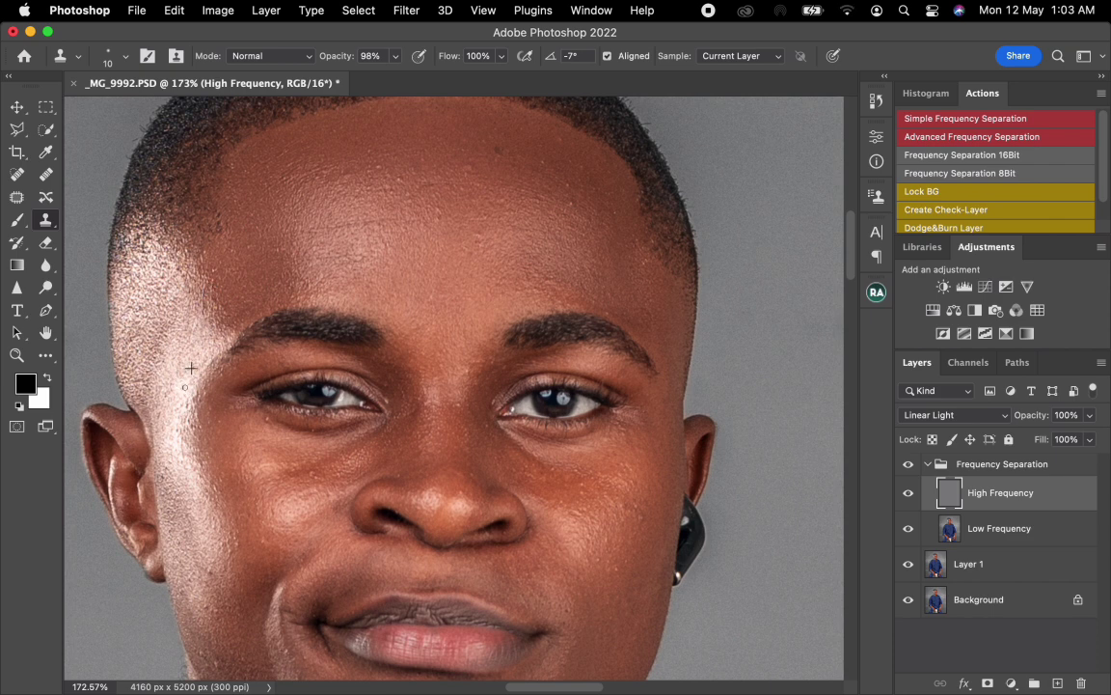
pyautogui.keyDown('alt'); pyautogui.click(191, 475); pyautogui.keyUp('alt')
pyautogui.moveTo(181, 449)
pyautogui.mouseDown()
pyautogui.moveTo(188, 425)
pyautogui.moveTo(200, 426)
pyautogui.mouseUp()
pyautogui.keyDown('alt'); pyautogui.click(437, 374); pyautogui.keyUp('alt')
pyautogui.click(466, 393)
pyautogui.click(468, 363)
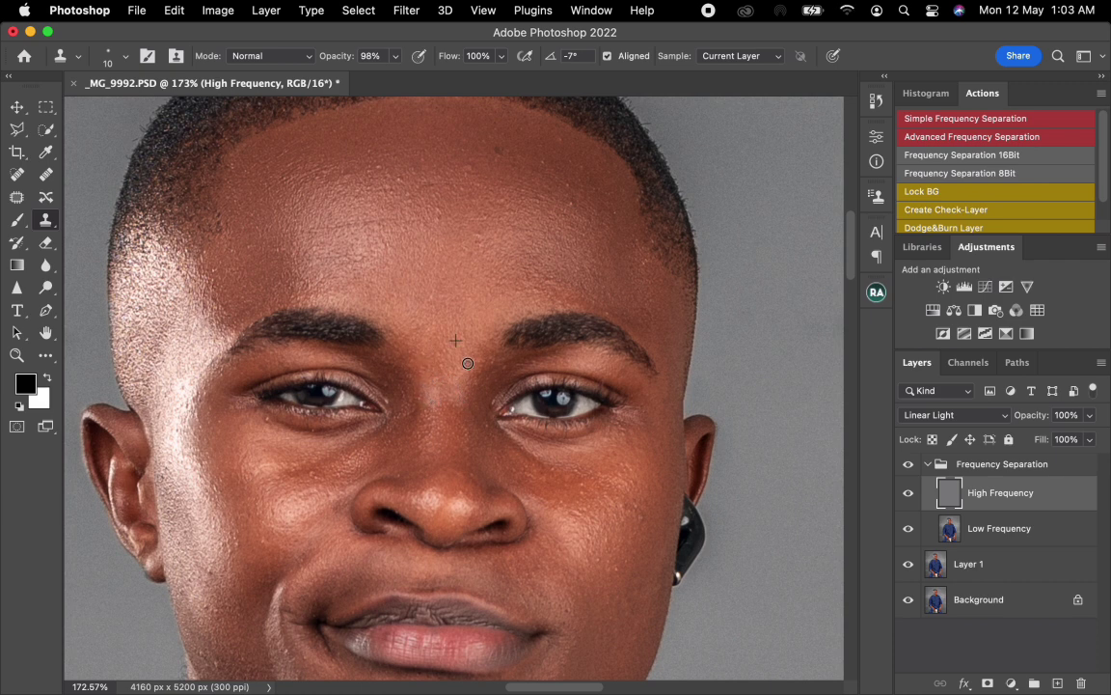
# Step: Clone out the remaining small bumps on the upper forehead near the hairline
pyautogui.keyDown('alt'); pyautogui.click(390, 195); pyautogui.keyUp('alt')
pyautogui.click(386, 185)
pyautogui.click(333, 193)
pyautogui.click(318, 193)
pyautogui.moveTo(346, 226); pyautogui.dragTo(316, 232)
# Step: Clone out texture blemishes on both cheeks, under the eyes and around the mouth and jaw
pyautogui.moveTo(583, 478); pyautogui.dragTo(580, 509)
pyautogui.moveTo(247, 474); pyautogui.dragTo(343, 358)
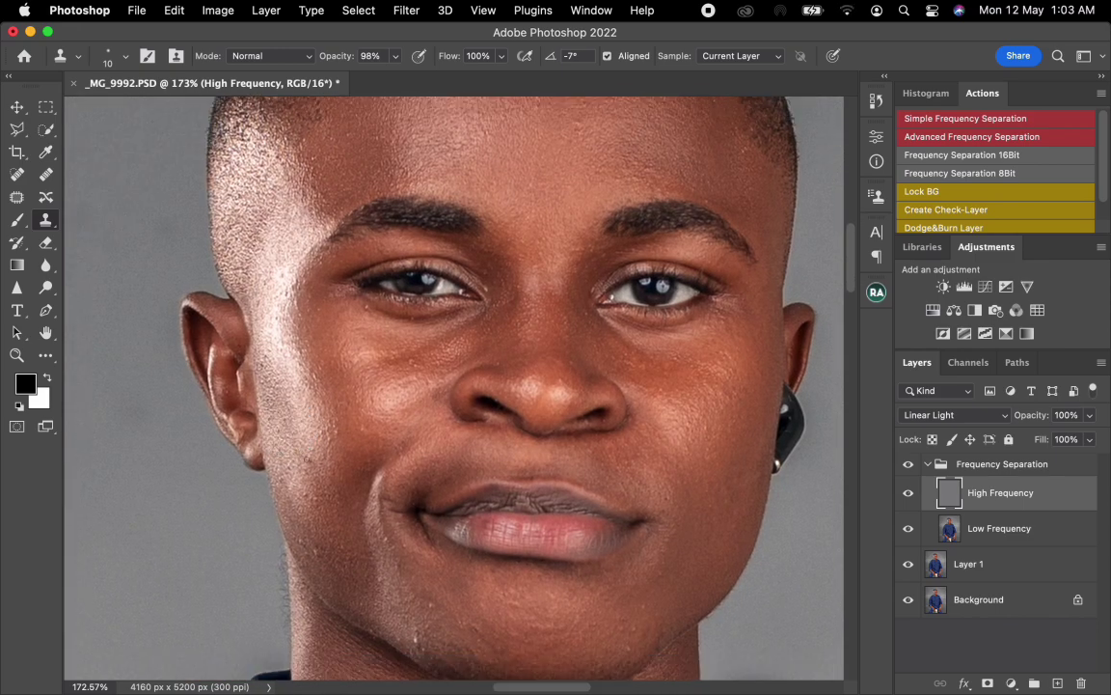
pyautogui.keyDown('alt'); pyautogui.click(309, 429); pyautogui.keyUp('alt')
pyautogui.keyDown('alt'); pyautogui.click(273, 323); pyautogui.keyUp('alt')
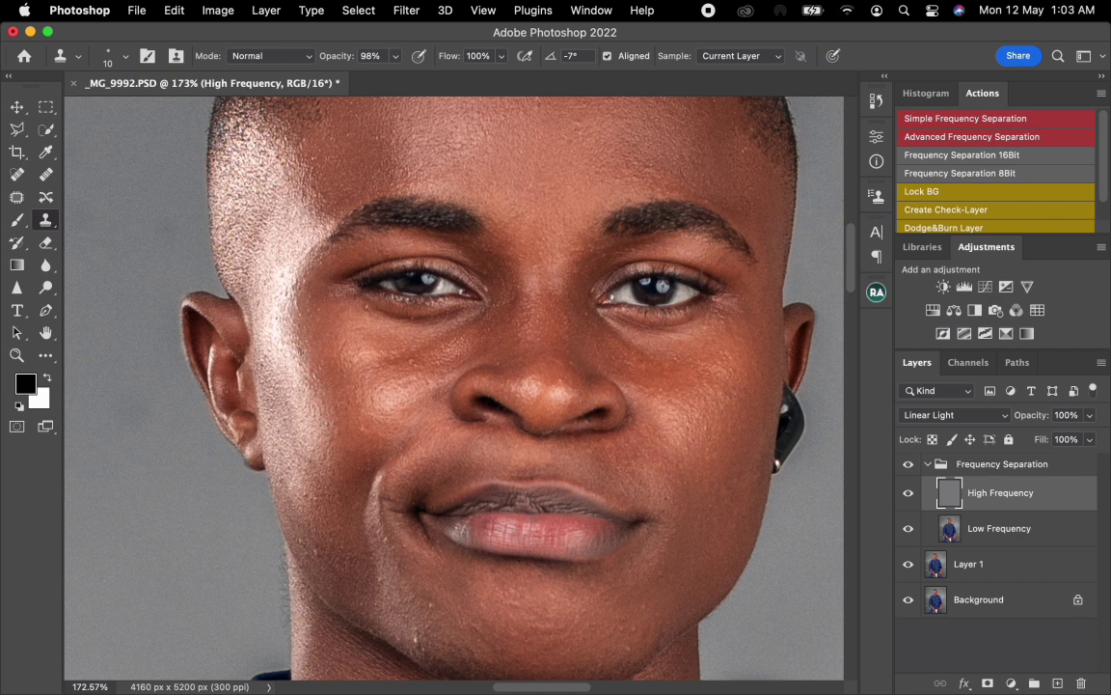
pyautogui.click(398, 372)
pyautogui.keyDown('alt'); pyautogui.click(331, 290); pyautogui.keyUp('alt')
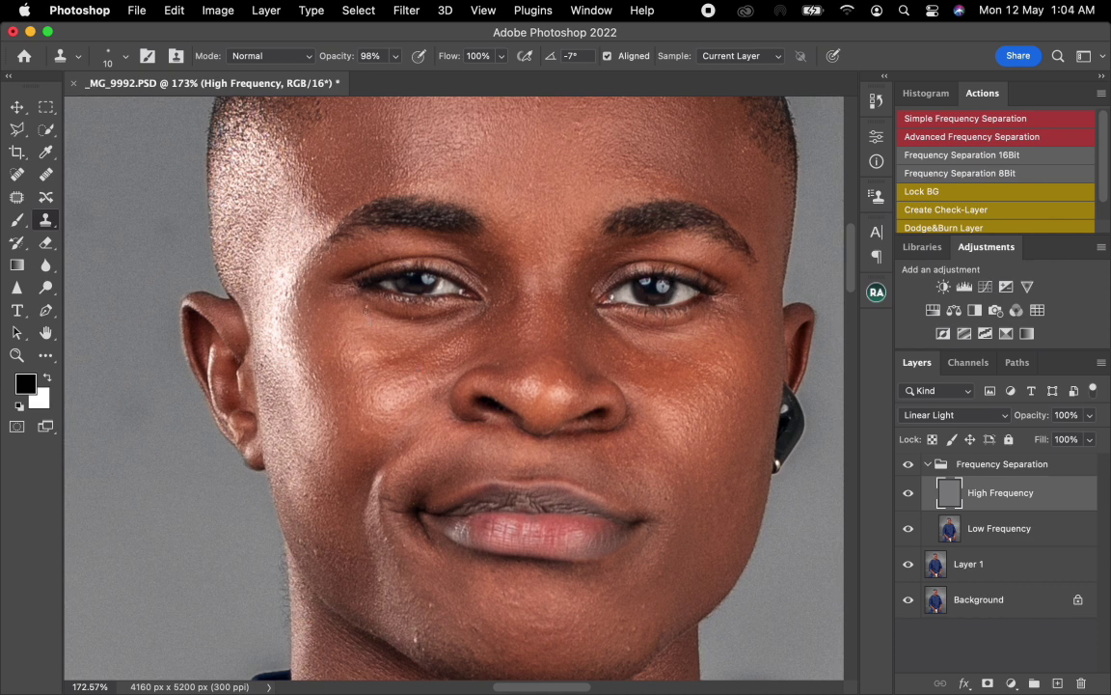
pyautogui.click(329, 532)
pyautogui.keyDown('alt'); pyautogui.click(686, 532); pyautogui.keyUp('alt')
# Step: Return to the Low Frequency layer and blend the forehead tones further with the Mixer Brush at sizes 125 to 175
pyautogui.scroll(-5, 645, 494)
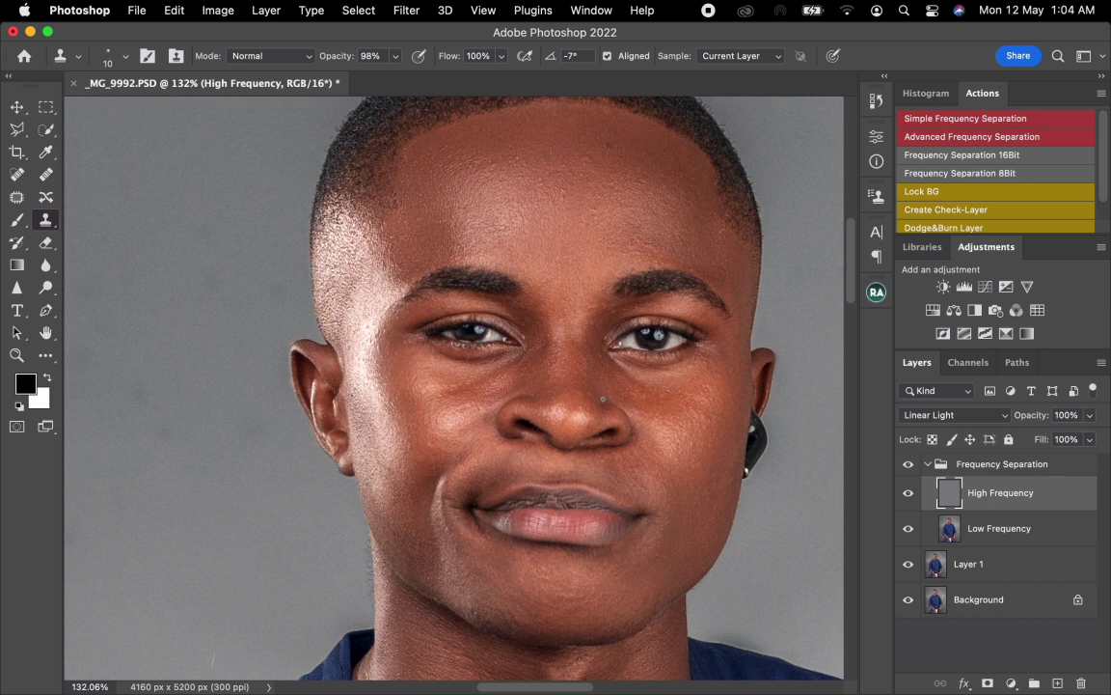
pyautogui.scroll(-1, 603, 398)
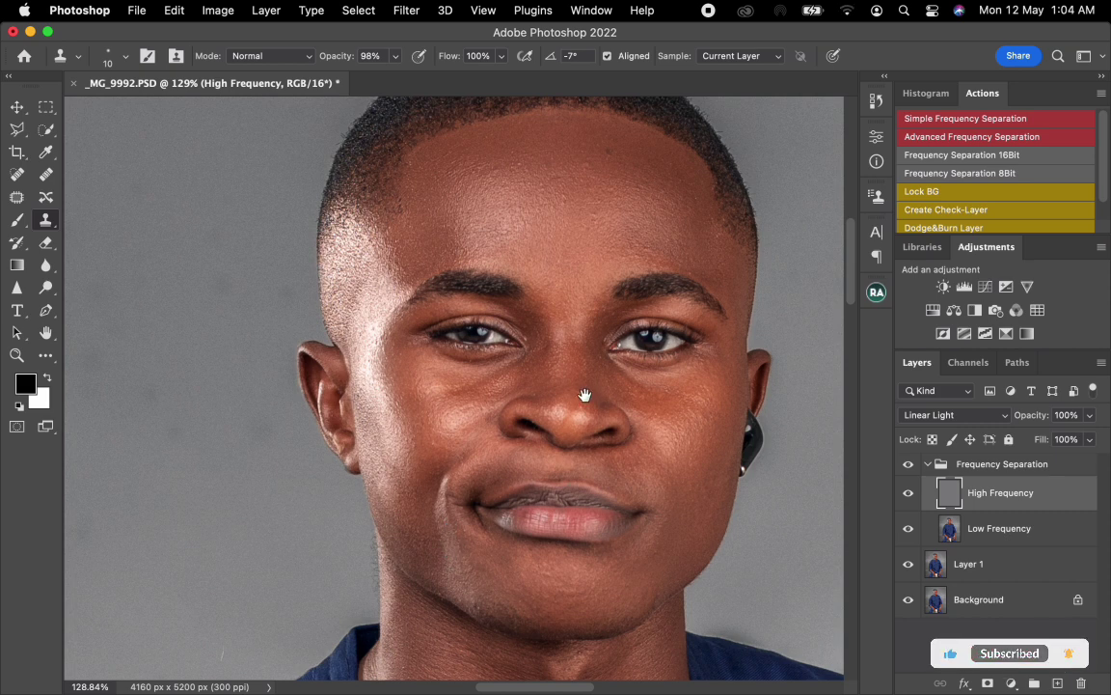
pyautogui.moveTo(585, 394); pyautogui.dragTo(511, 442)
pyautogui.scroll(-1, 512, 436)
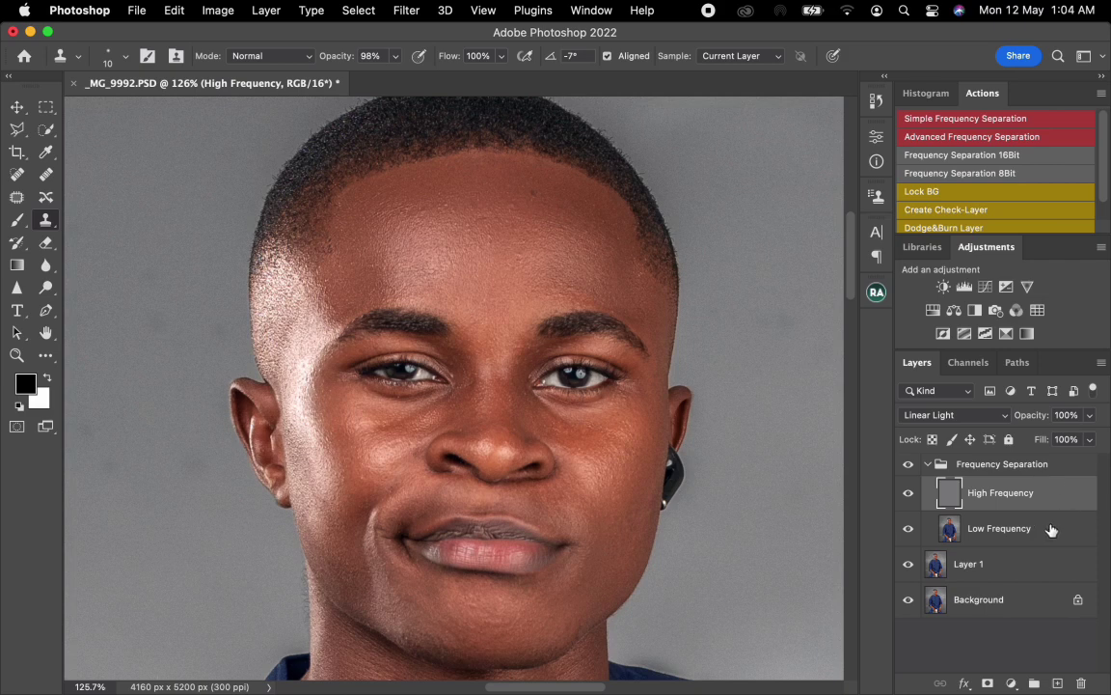
pyautogui.click(1044, 531)
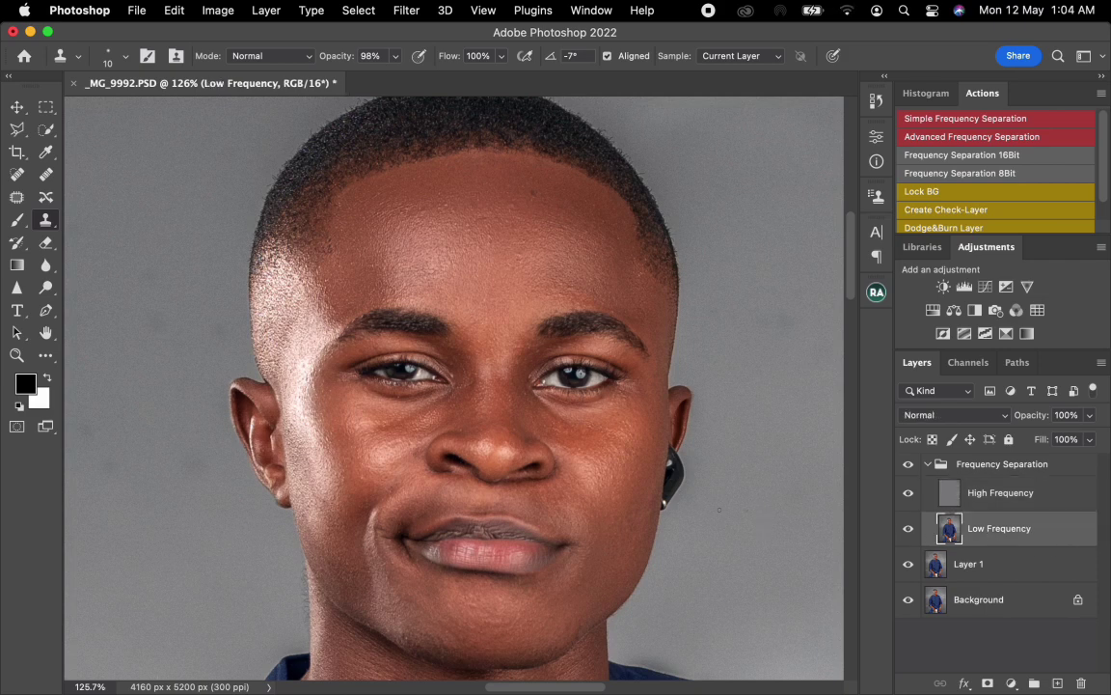
pyautogui.press('b')
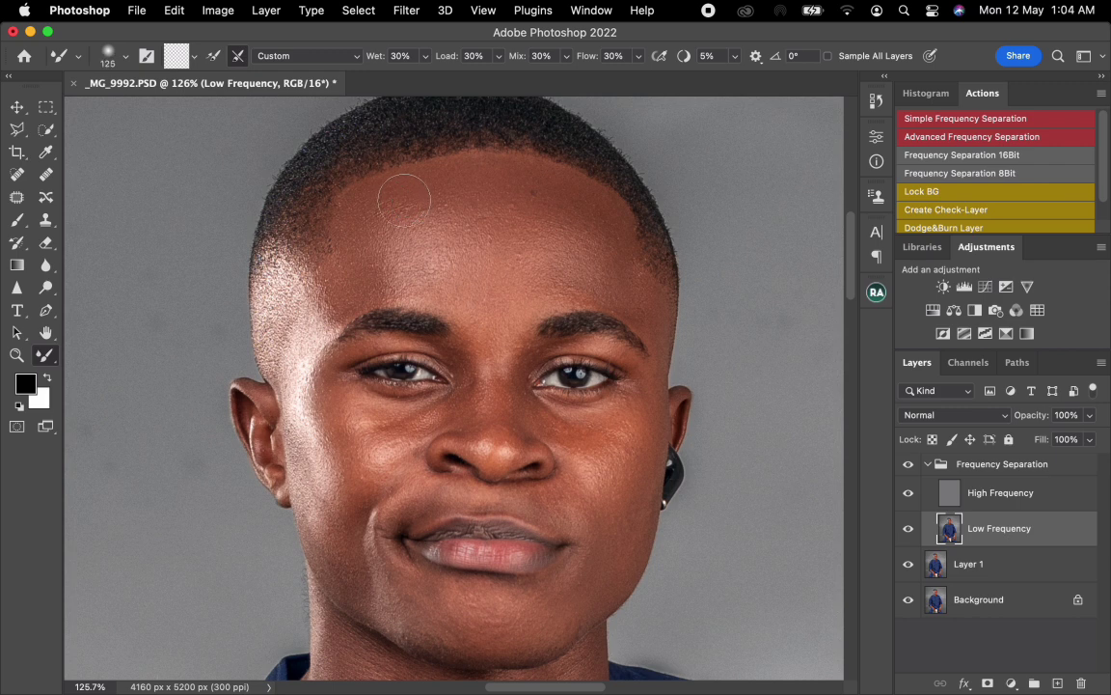
pyautogui.press(']')
pyautogui.press(']')
pyautogui.press(']')
pyautogui.press(']')
pyautogui.press(']')
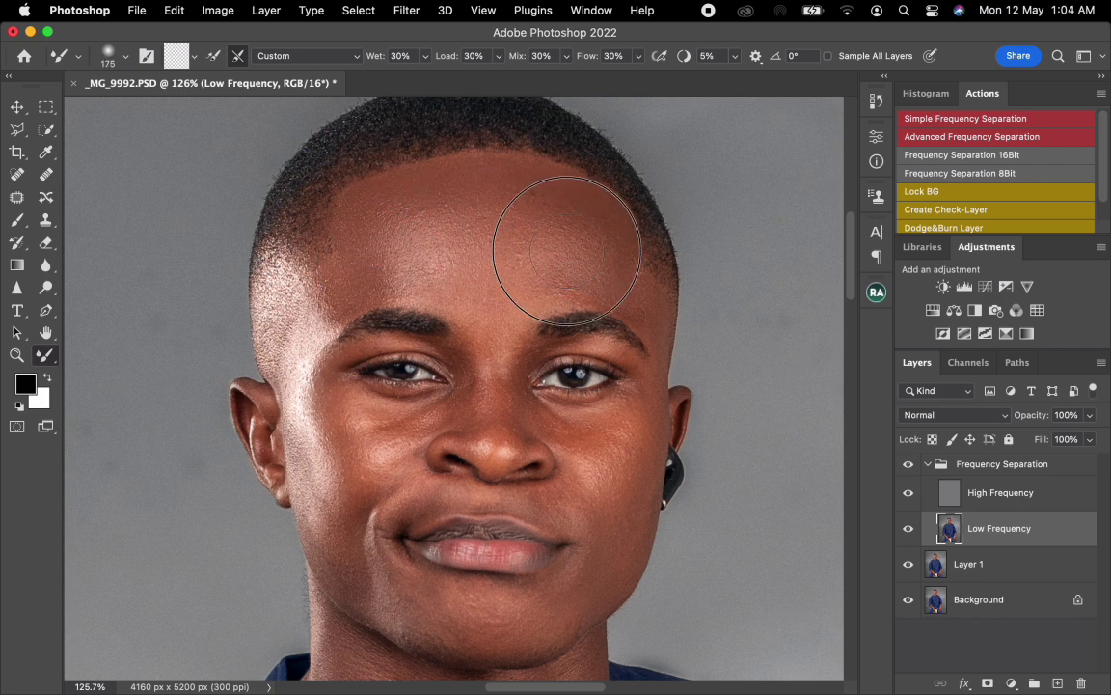
pyautogui.press(']')
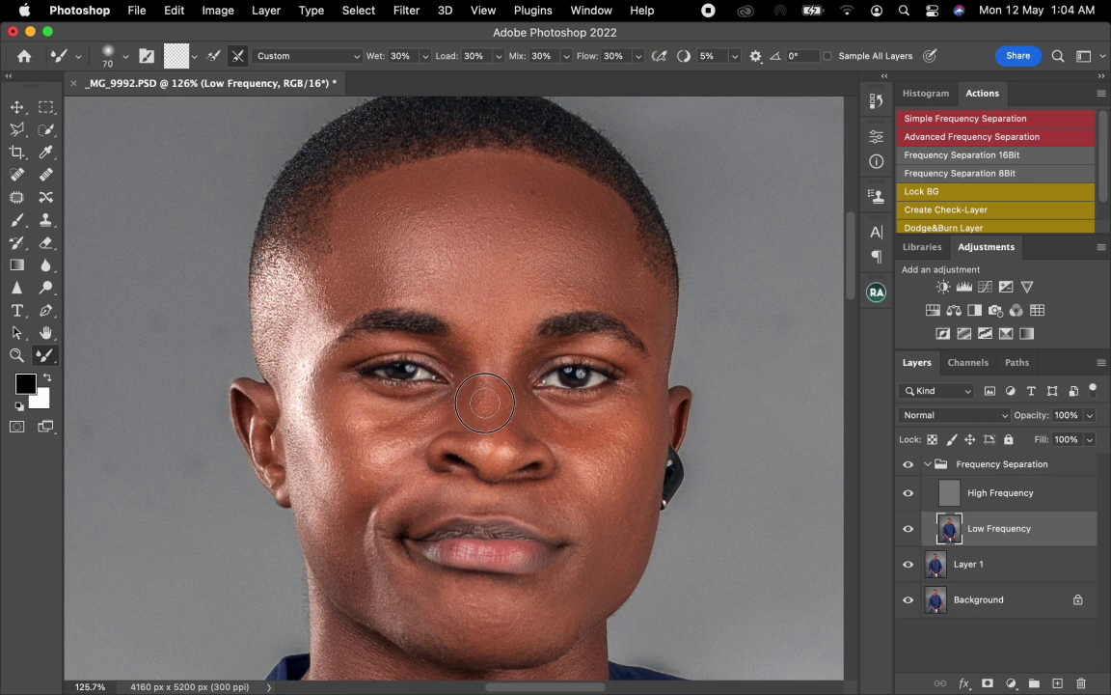
# Step: Blend the under-eye area and cheek on the earpiece side with Mixer Brush sizes of 80 to 125
pyautogui.press(']')
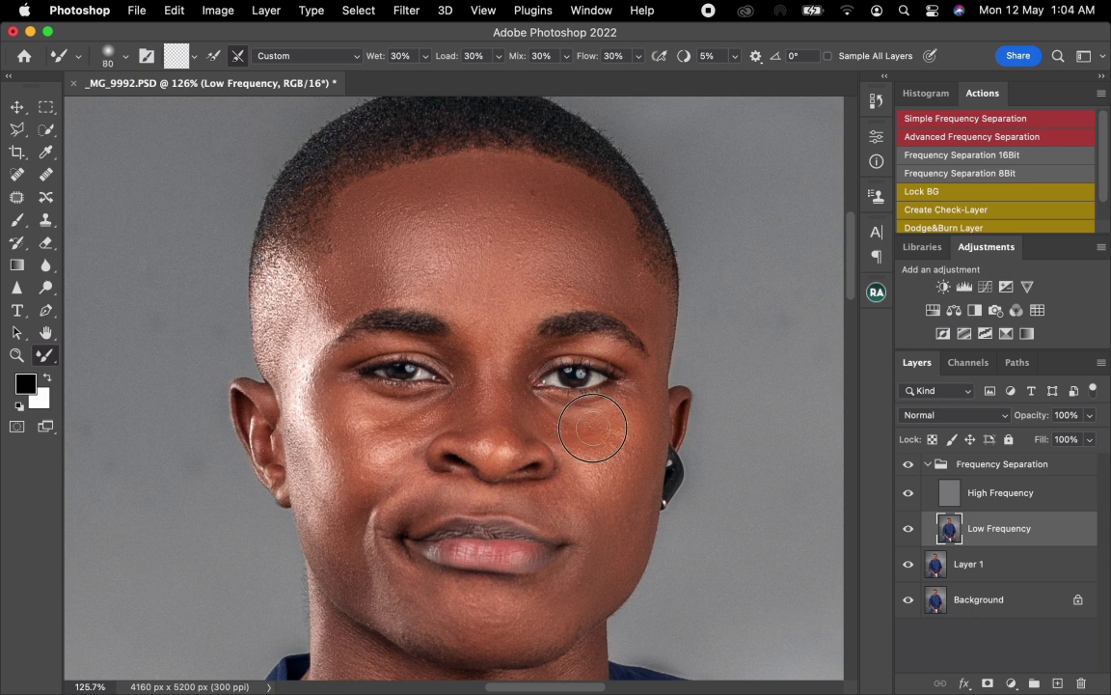
pyautogui.press(']')
pyautogui.press(']')
pyautogui.moveTo(589, 455)
pyautogui.mouseDown()
pyautogui.moveTo(606, 401)
pyautogui.moveTo(618, 422)
pyautogui.mouseUp()
pyautogui.press(']')
pyautogui.press(']')
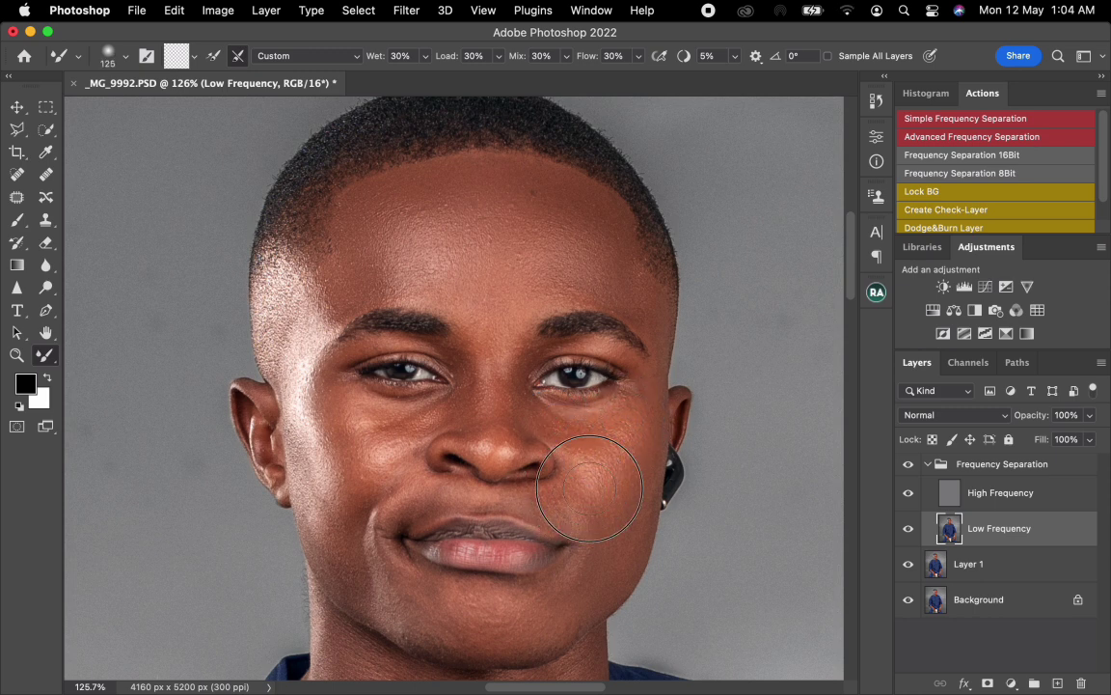
pyautogui.moveTo(589, 488); pyautogui.dragTo(608, 487)
pyautogui.press('[')
pyautogui.press('[')
pyautogui.press('[')
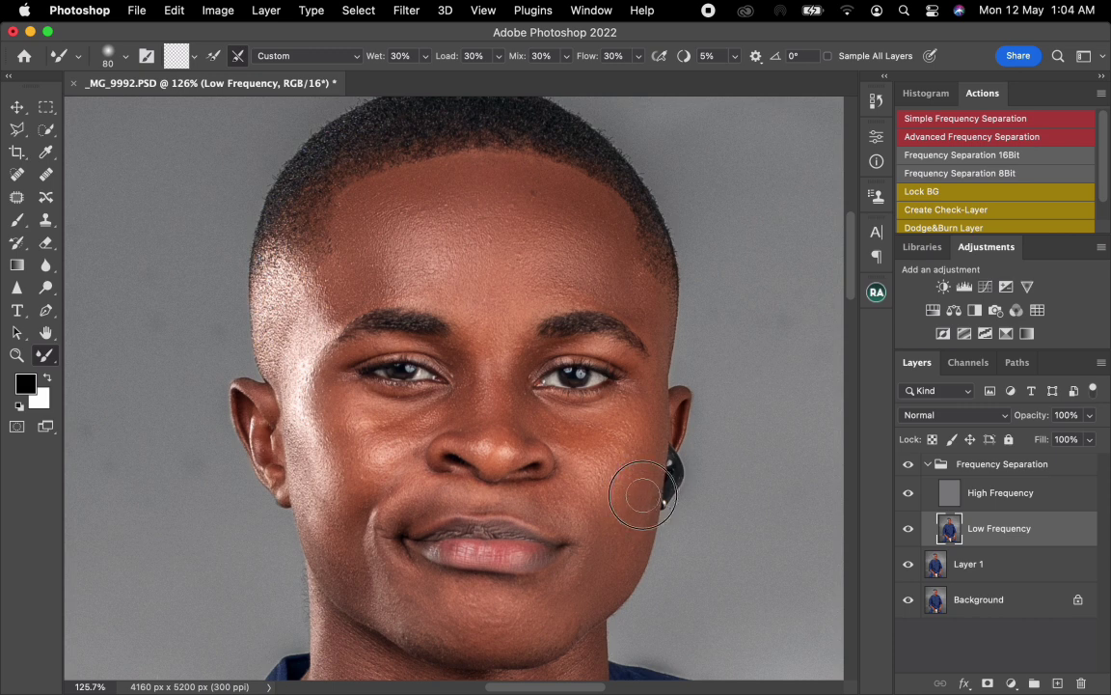
# Step: Smooth the tones across the chin below the lips with the Mixer Brush at size 125
pyautogui.press(']')
pyautogui.press(']')
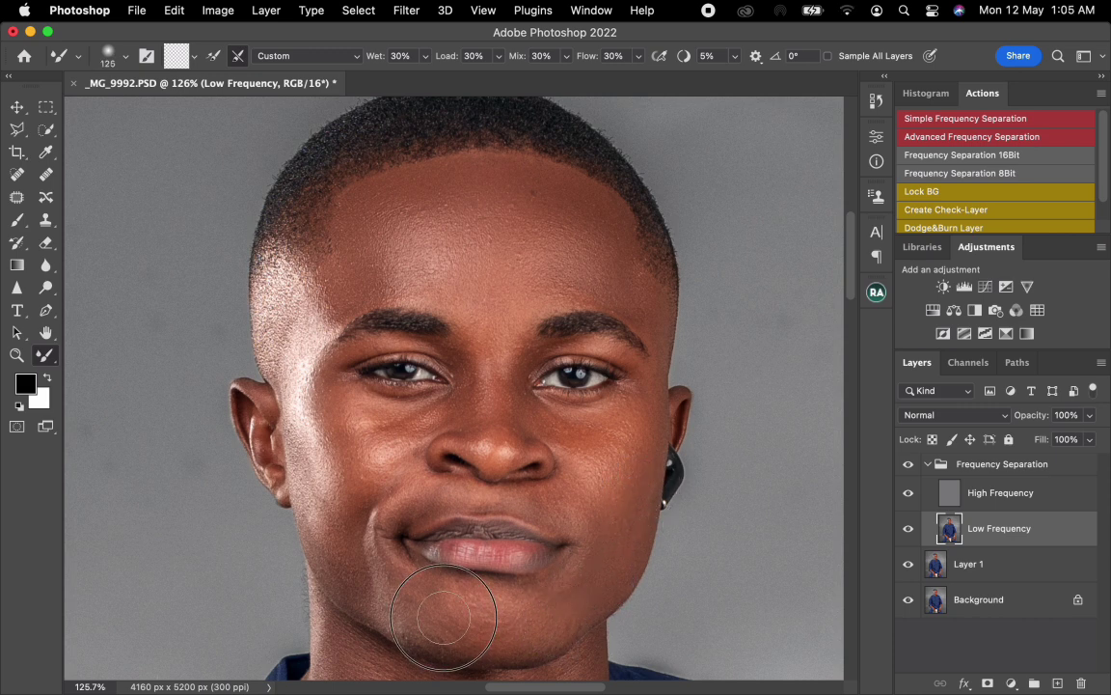
pyautogui.moveTo(443, 617)
pyautogui.mouseDown()
pyautogui.moveTo(426, 578)
pyautogui.moveTo(461, 609)
pyautogui.moveTo(504, 622)
pyautogui.moveTo(507, 610)
pyautogui.mouseUp()
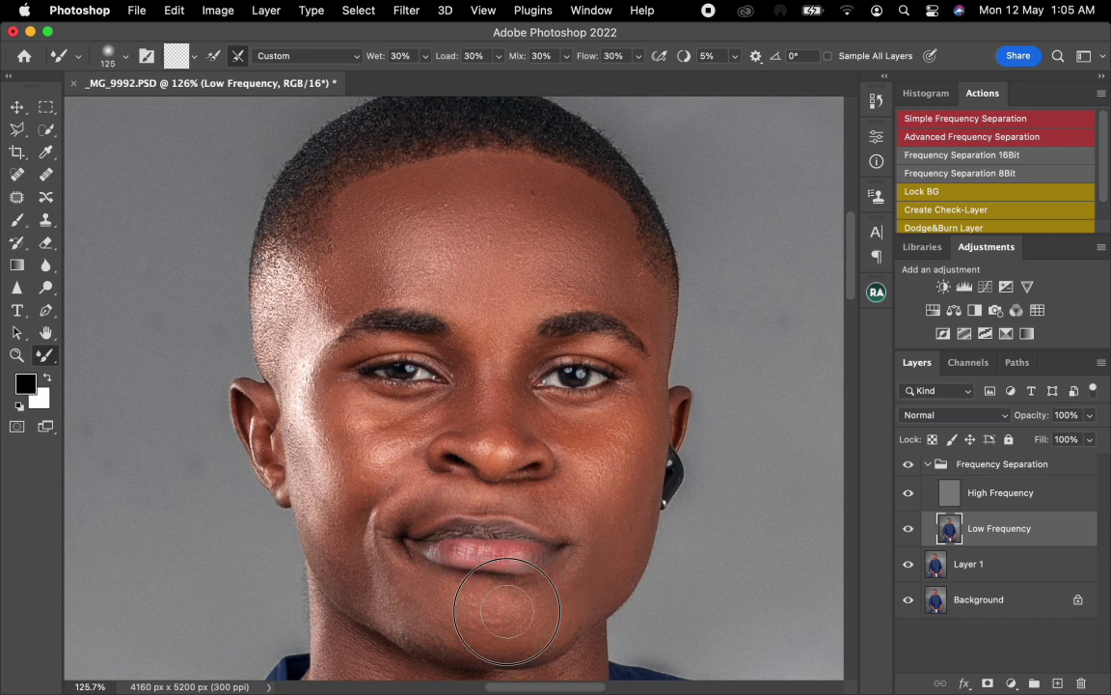
# Step: Blend the cheek and smile fold on the side away from the earpiece with the Mixer Brush at sizes 90 to 125
pyautogui.press('[')
pyautogui.press('[')
pyautogui.press('[')
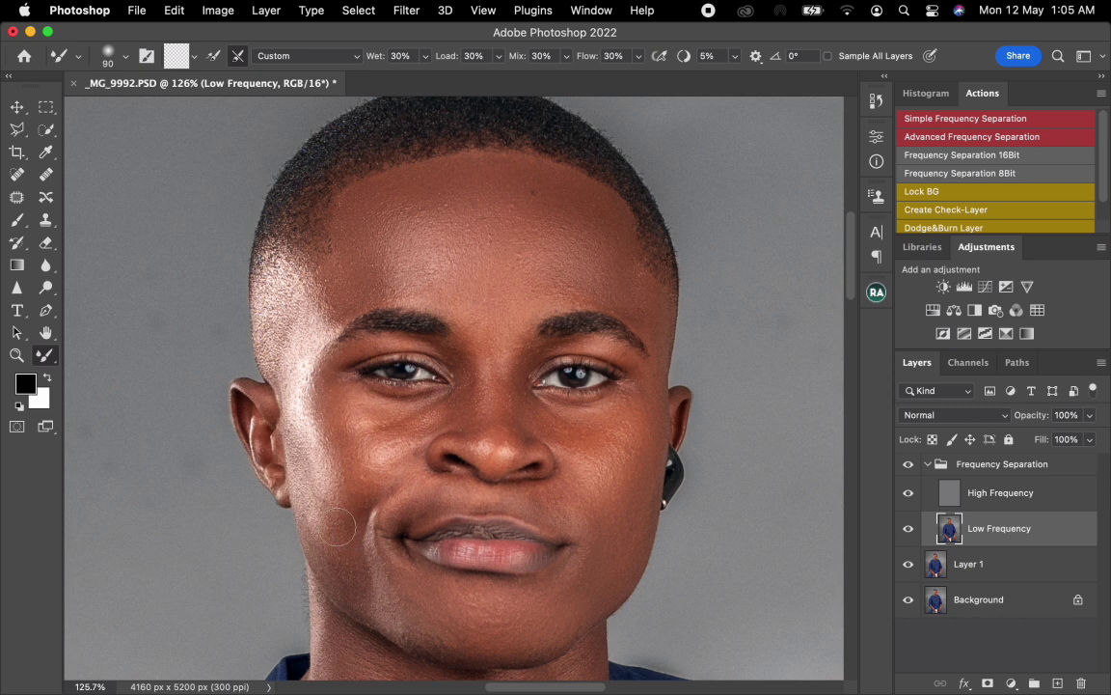
pyautogui.press(']')
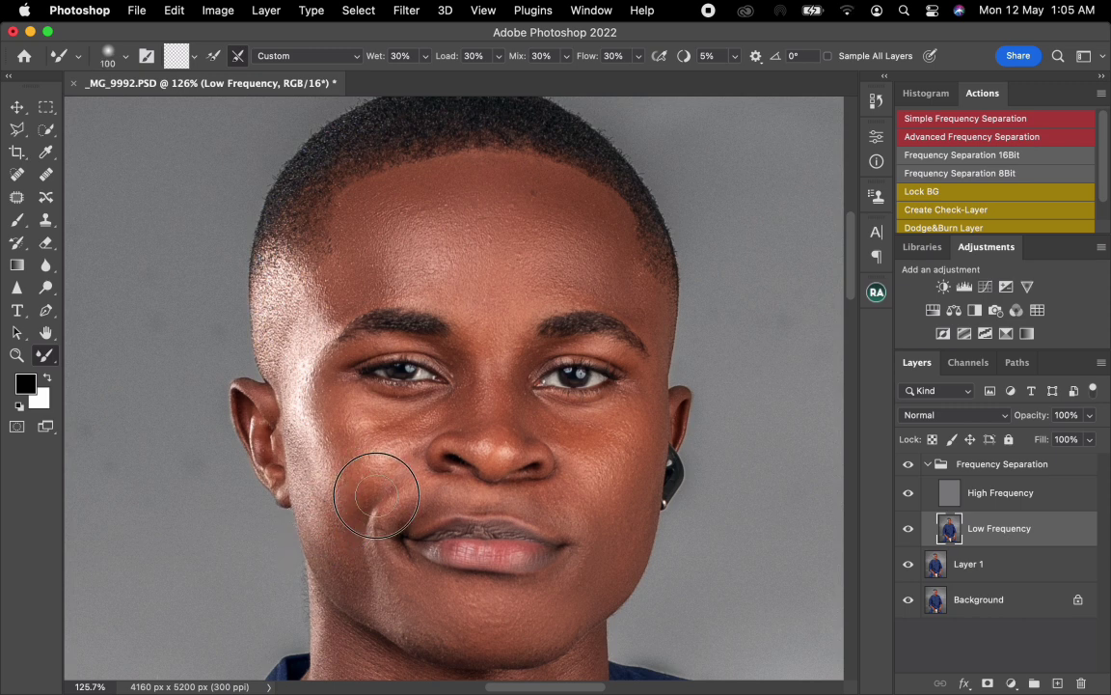
pyautogui.press(']')
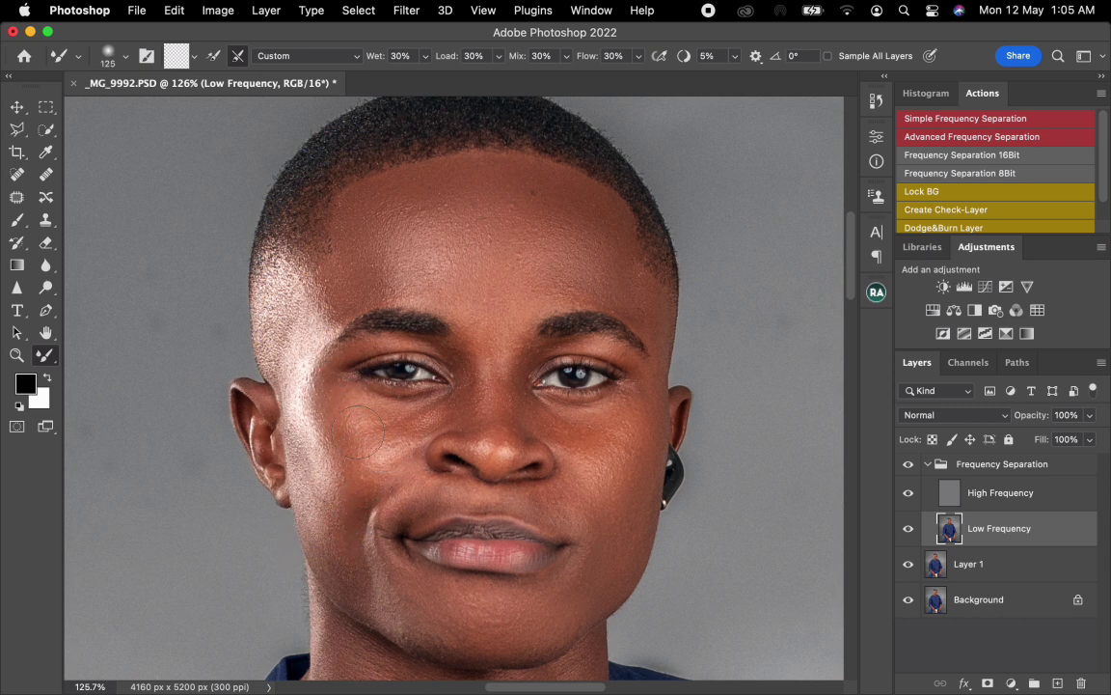
pyautogui.moveTo(353, 421)
pyautogui.mouseDown()
pyautogui.moveTo(380, 450)
pyautogui.moveTo(416, 434)
pyautogui.mouseUp()
pyautogui.moveTo(382, 482)
pyautogui.mouseDown()
pyautogui.moveTo(400, 493)
pyautogui.moveTo(461, 492)
pyautogui.mouseUp()
# Step: Smooth the tones between the nose and upper lip on the earpiece side with the Mixer Brush, adjusting its size up to 100
pyautogui.press('[')
pyautogui.press('[')
pyautogui.press('[')
pyautogui.press(']')
pyautogui.press(']')
pyautogui.moveTo(531, 496); pyautogui.dragTo(551, 485)
pyautogui.press(']')
pyautogui.press(']')
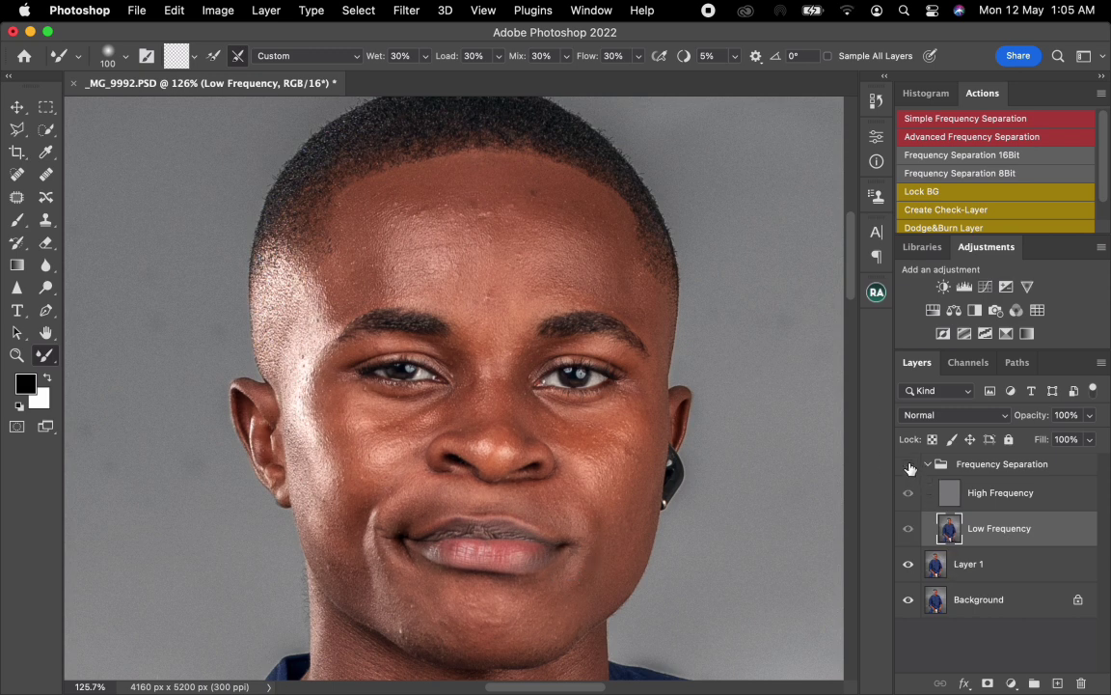
# Step: Turn the Frequency Separation group back on and touch up the tones beside the nose with the Mixer Brush at size 80
pyautogui.click(909, 468)
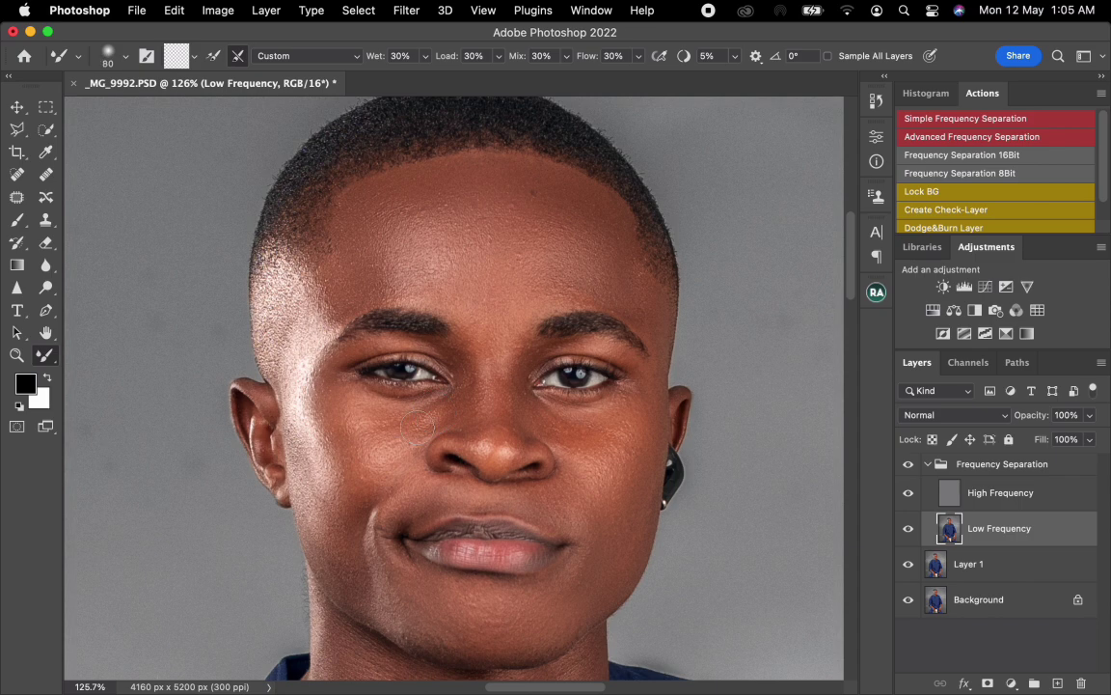
pyautogui.press('[')
pyautogui.press('[')
# Step: Blend the neck tones from the collar to the Adam's apple with the Mixer Brush at sizes 125 to 175
pyautogui.moveTo(412, 578); pyautogui.dragTo(405, 261)
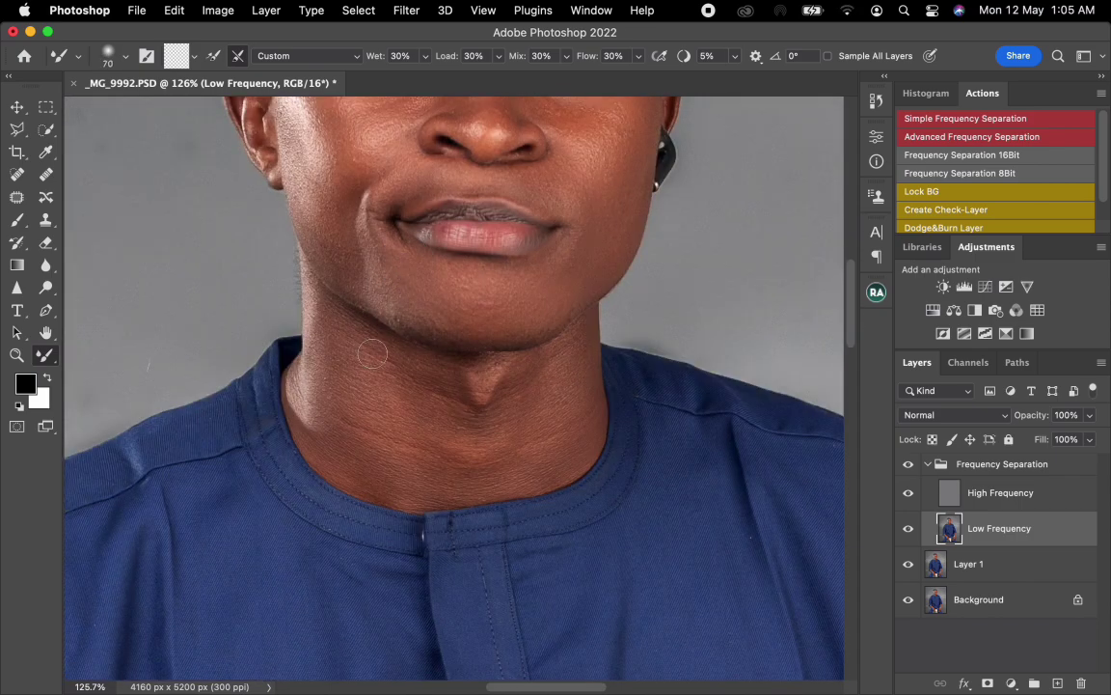
pyautogui.press(']')
pyautogui.press(']')
pyautogui.press(']')
pyautogui.press(']')
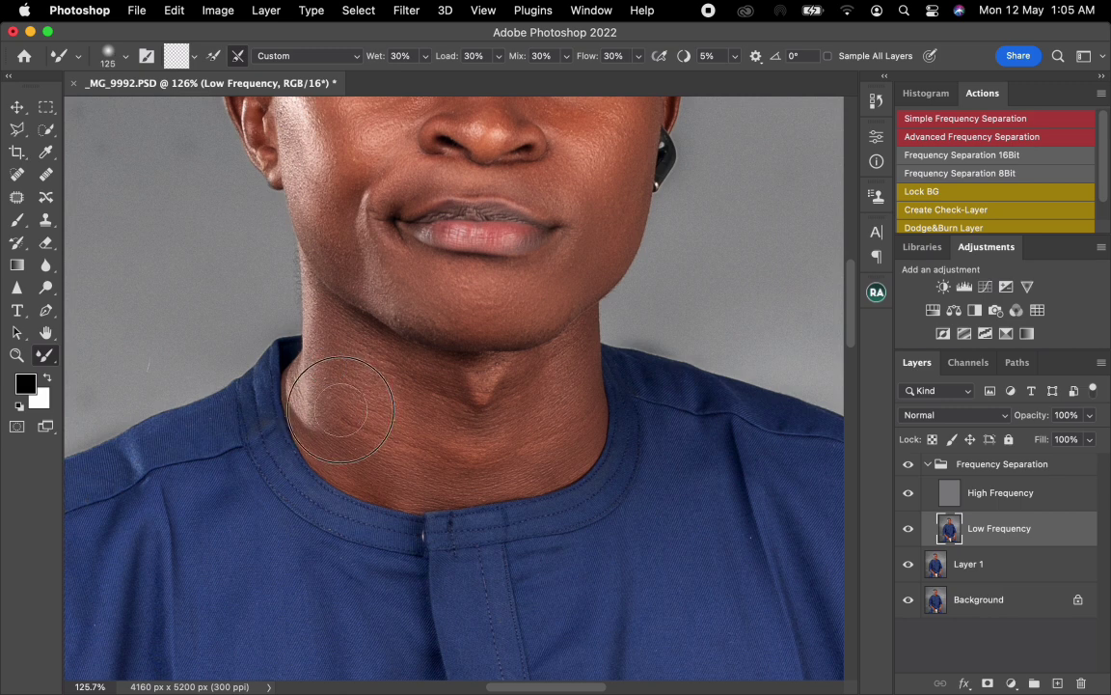
pyautogui.press(']')
pyautogui.moveTo(362, 432)
pyautogui.mouseDown()
pyautogui.moveTo(367, 365)
pyautogui.moveTo(365, 382)
pyautogui.mouseUp()
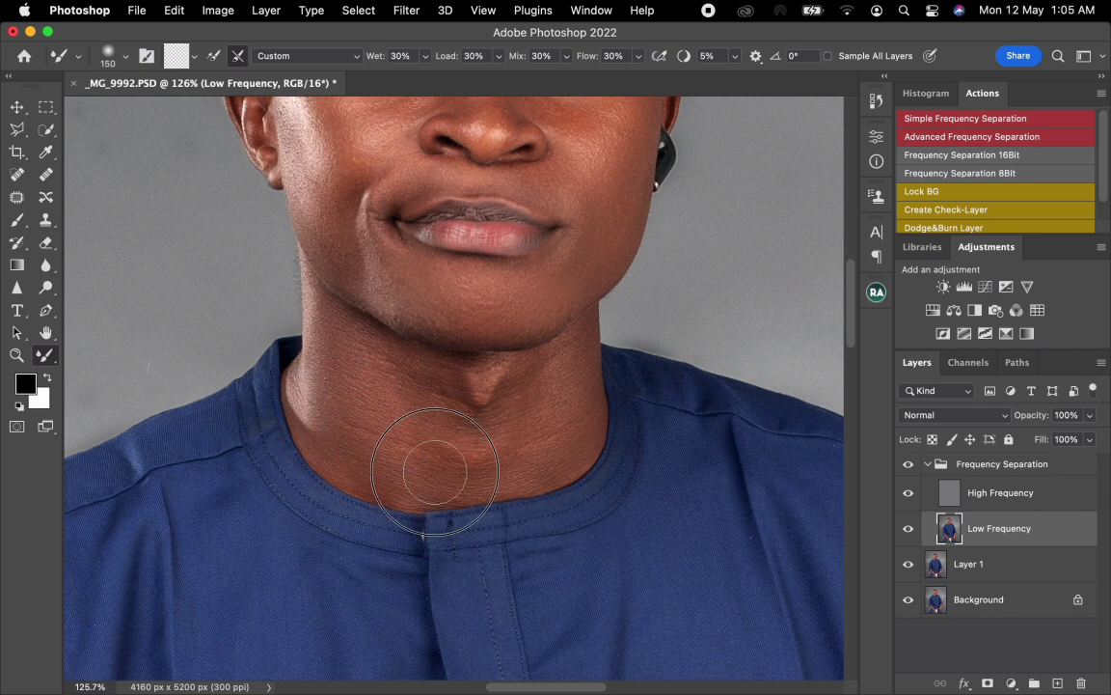
pyautogui.press(']')
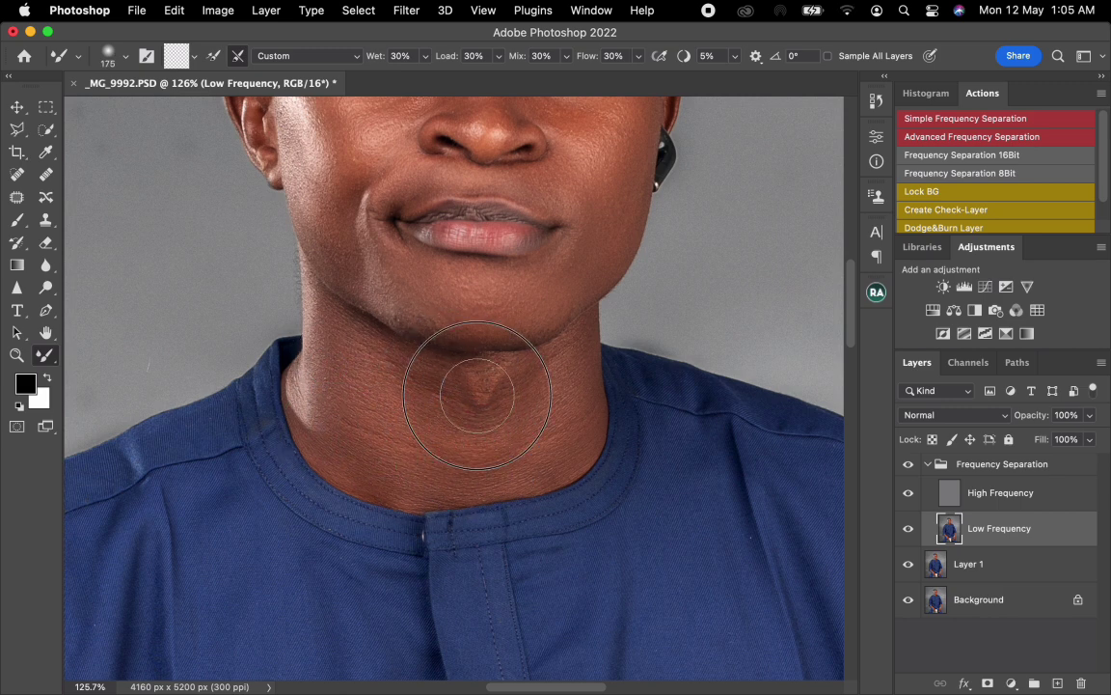
pyautogui.moveTo(476, 396)
pyautogui.mouseDown()
pyautogui.moveTo(567, 384)
pyautogui.moveTo(552, 436)
pyautogui.moveTo(561, 429)
pyautogui.moveTo(511, 460)
pyautogui.moveTo(455, 454)
pyautogui.moveTo(380, 466)
pyautogui.moveTo(356, 418)
pyautogui.moveTo(419, 384)
pyautogui.moveTo(400, 385)
pyautogui.moveTo(471, 384)
pyautogui.mouseUp()
# Step: Clean the texture on the jaw beside the mouth on the High Frequency layer with the Clone Stamp at size 10
pyautogui.click(994, 492)
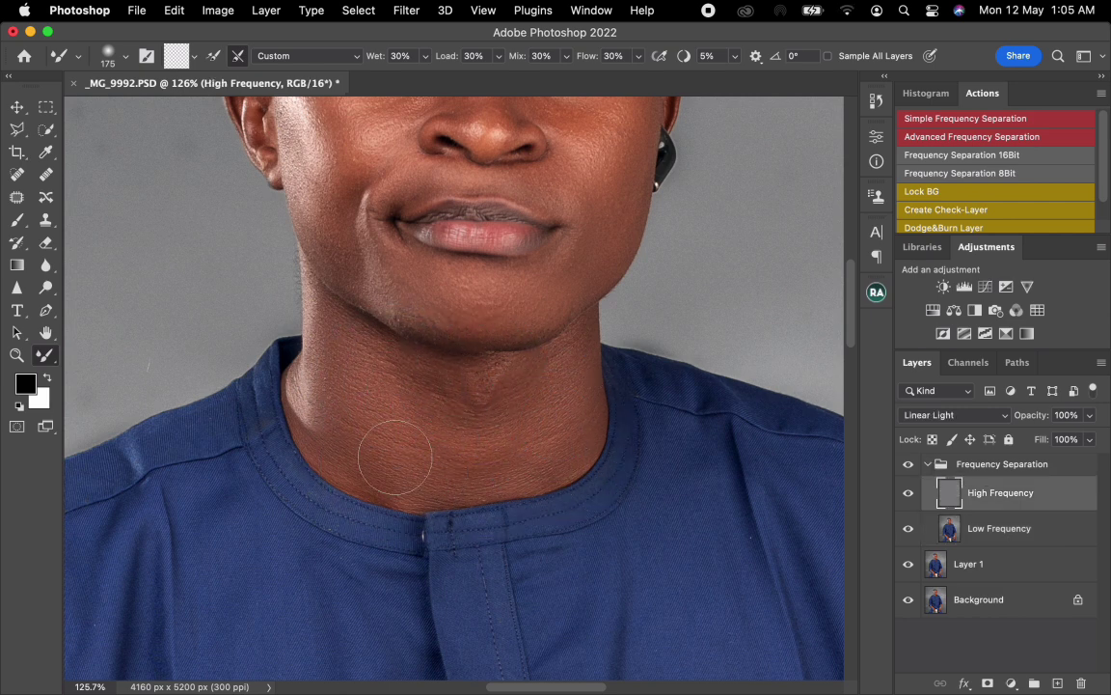
pyautogui.press('s')
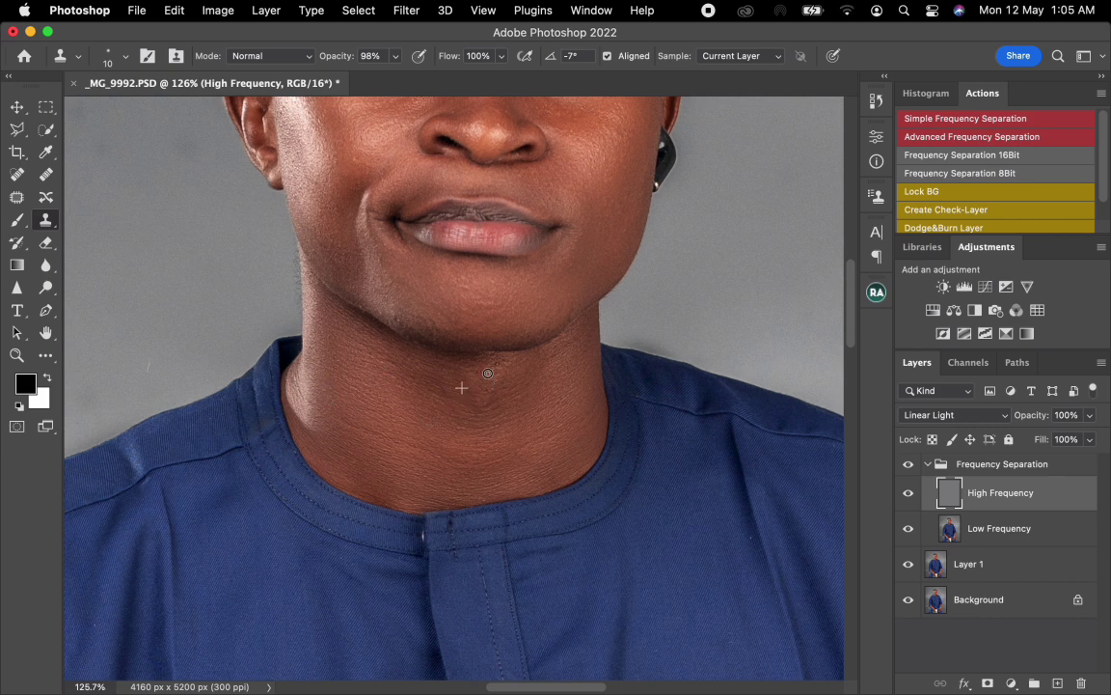
pyautogui.keyDown('alt'); pyautogui.click(585, 273); pyautogui.keyUp('alt')
pyautogui.moveTo(569, 263); pyautogui.dragTo(573, 252)
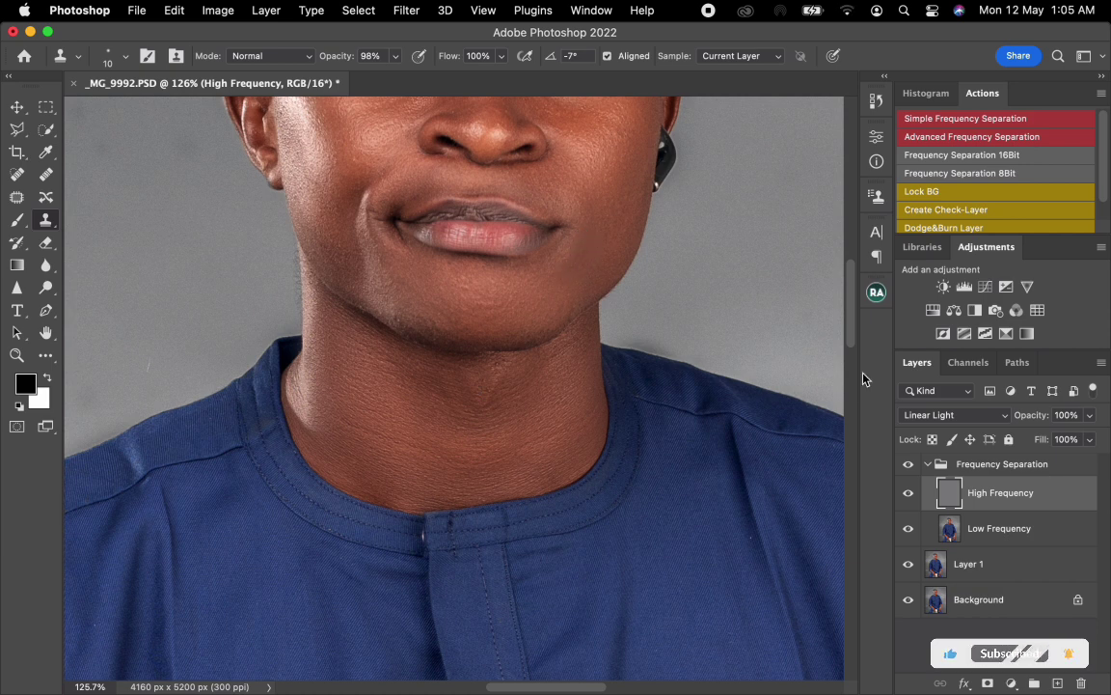
# Step: Return to the Low Frequency layer and blend the front of the neck further with the Mixer Brush at size 175
pyautogui.click(951, 528)
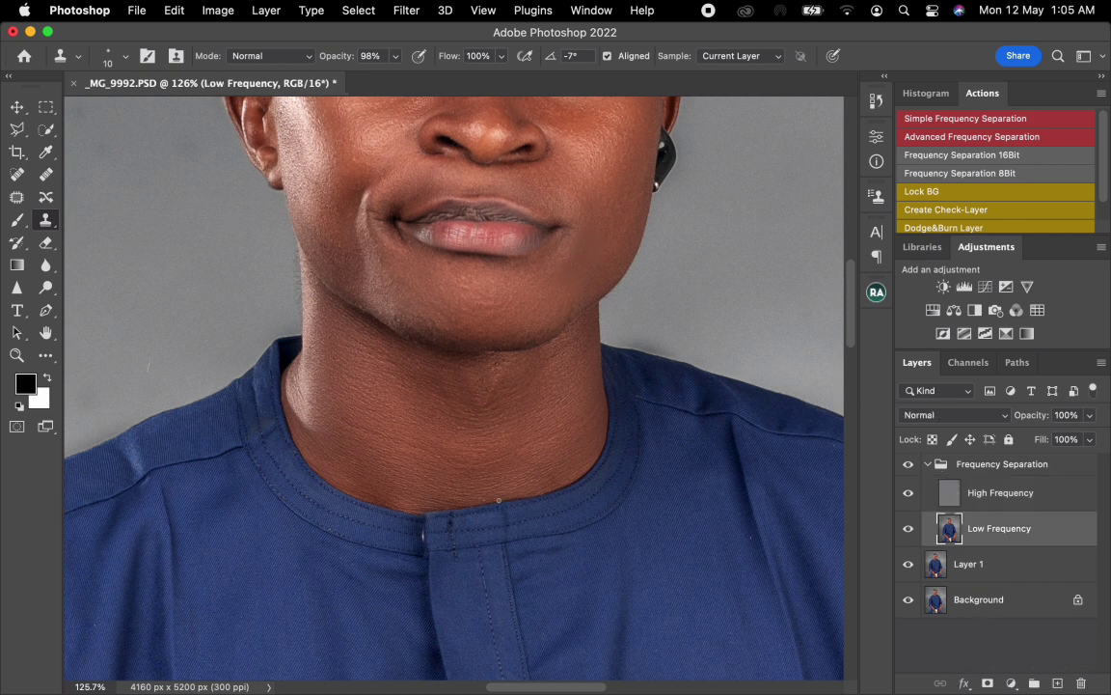
pyautogui.press('b')
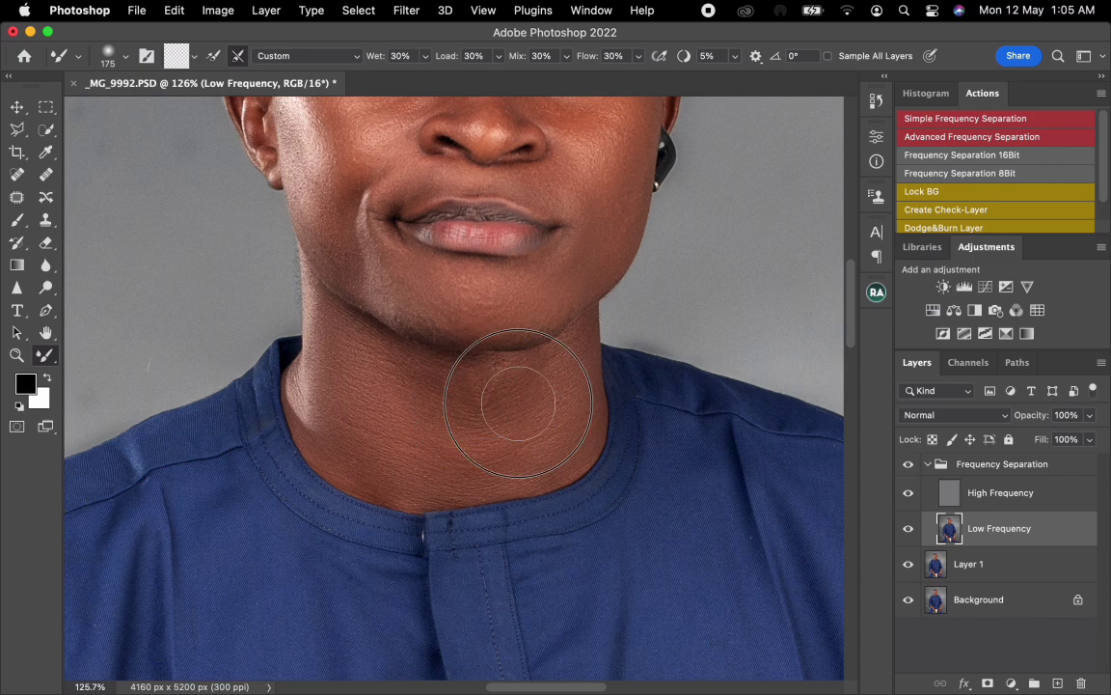
pyautogui.scroll(-5, 511, 432)
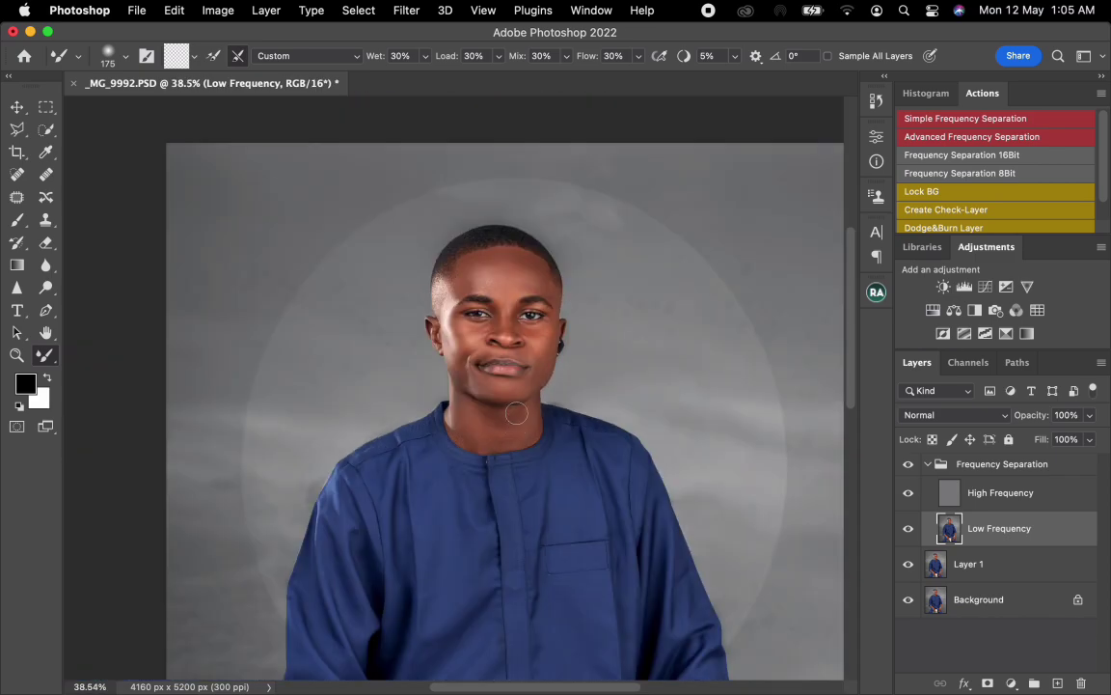
# Step: Smooth the forearm tones between the sleeve and the wristwatch with the Mixer Brush, enlarged from size 125
pyautogui.scroll(1, 516, 413)
pyautogui.moveTo(593, 551); pyautogui.dragTo(472, 255)
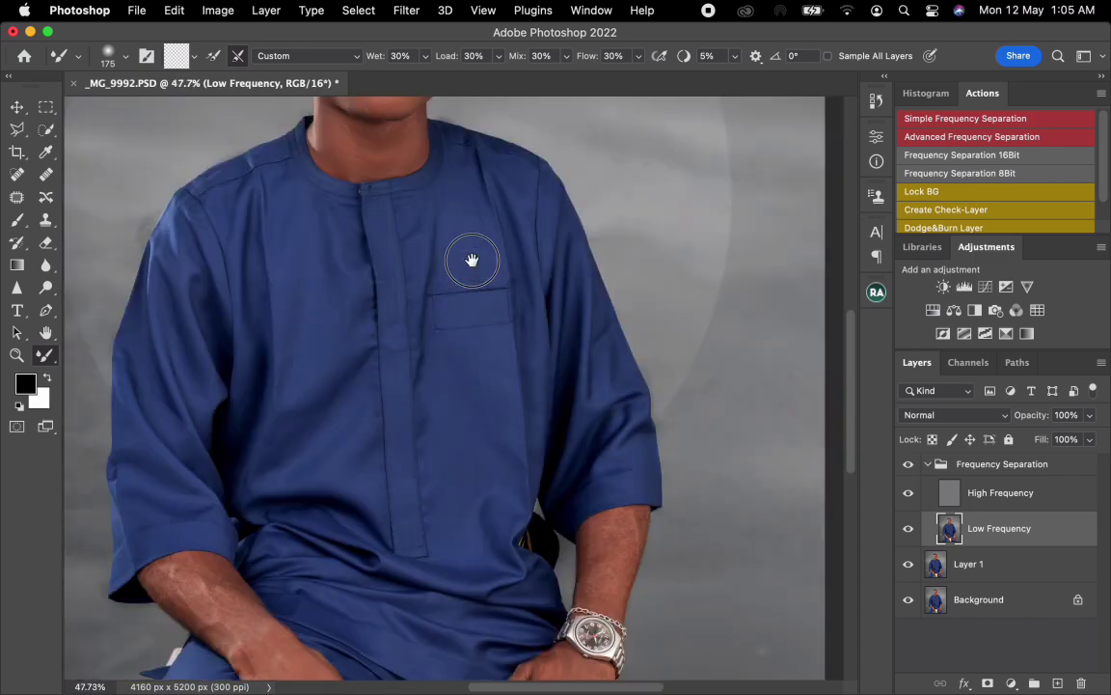
pyautogui.moveTo(540, 442); pyautogui.dragTo(488, 256)
pyautogui.scroll(2, 585, 418)
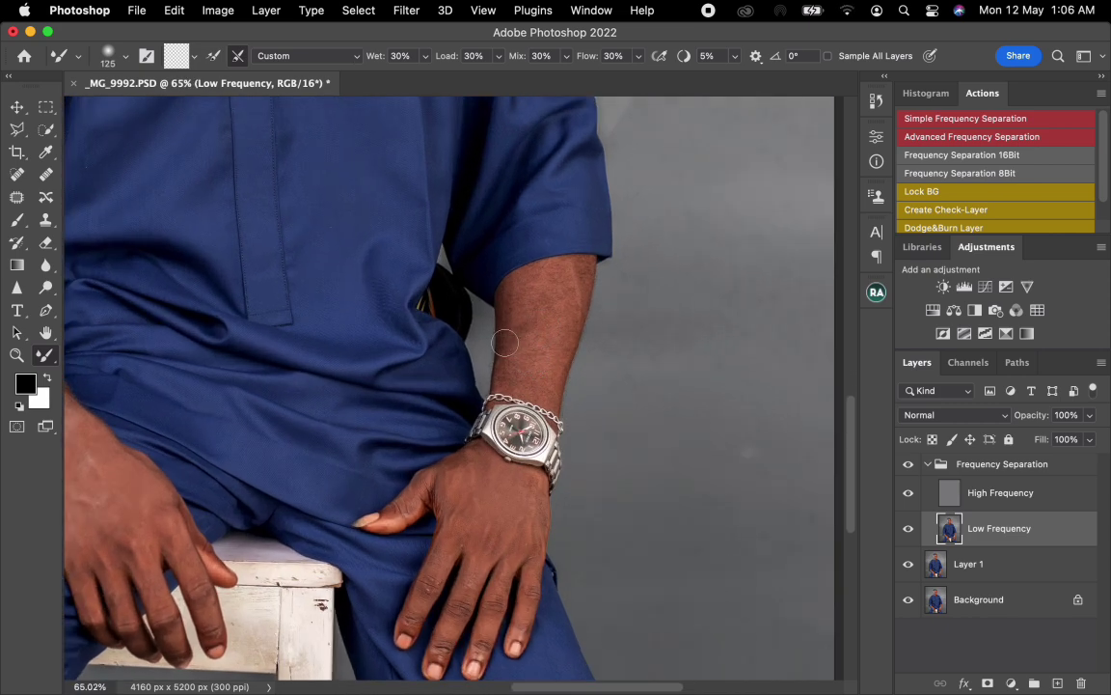
pyautogui.press(']')
pyautogui.moveTo(510, 347)
pyautogui.mouseDown()
pyautogui.moveTo(541, 299)
pyautogui.moveTo(540, 287)
pyautogui.moveTo(530, 291)
pyautogui.moveTo(572, 293)
pyautogui.moveTo(577, 273)
pyautogui.moveTo(544, 377)
pyautogui.moveTo(517, 355)
pyautogui.moveTo(512, 371)
pyautogui.moveTo(515, 345)
pyautogui.moveTo(533, 342)
pyautogui.moveTo(570, 290)
pyautogui.moveTo(546, 350)
pyautogui.moveTo(517, 380)
pyautogui.mouseUp()
# Step: Blend the back of the hand below the wristwatch with the Mixer Brush at sizes 80 to 150
pyautogui.press('[')
pyautogui.press('[')
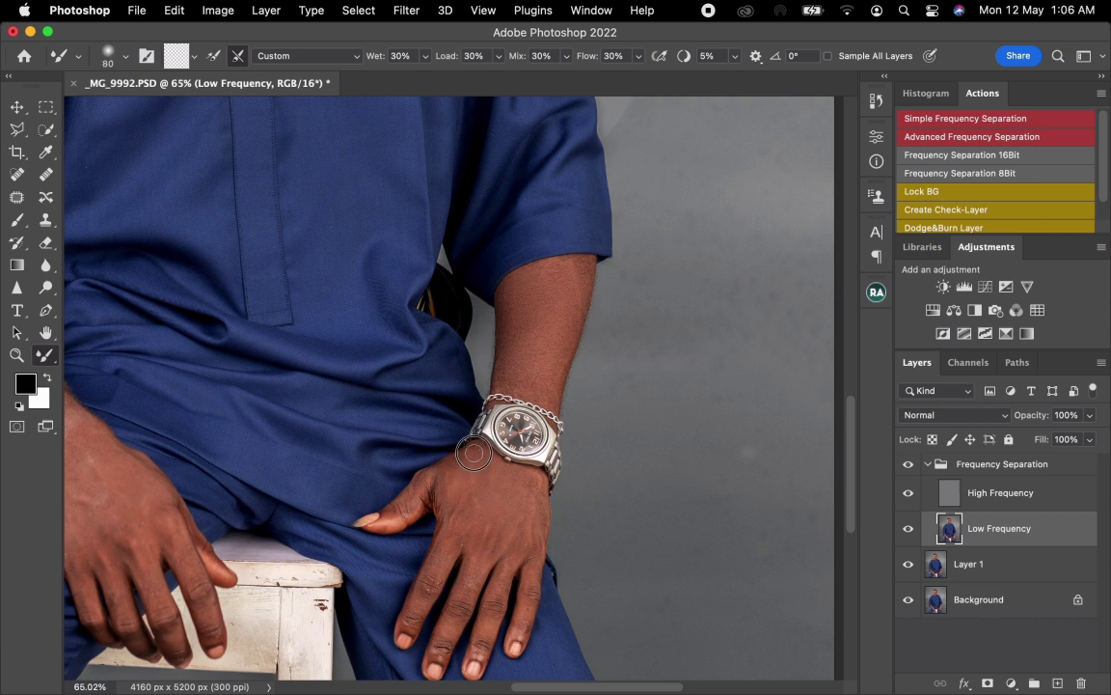
pyautogui.press(']')
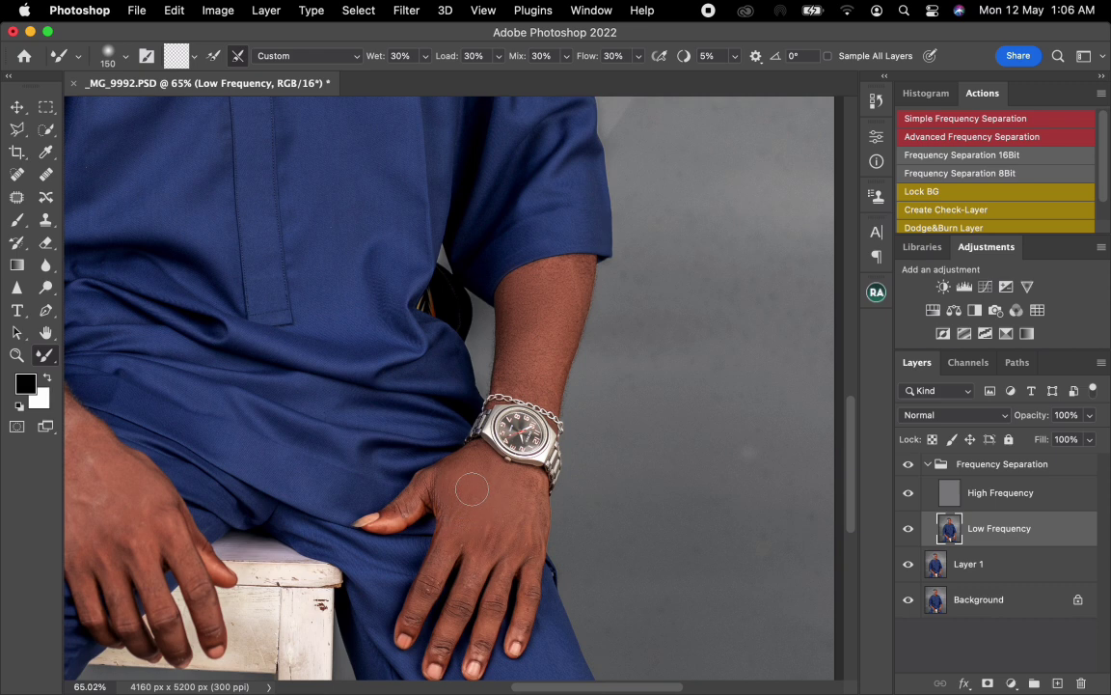
pyautogui.press(']')
pyautogui.moveTo(482, 457)
pyautogui.mouseDown()
pyautogui.moveTo(521, 494)
pyautogui.moveTo(525, 518)
pyautogui.moveTo(465, 488)
pyautogui.mouseUp()
pyautogui.press(']')
pyautogui.press(']')
pyautogui.moveTo(482, 551)
pyautogui.mouseDown()
pyautogui.moveTo(486, 525)
pyautogui.moveTo(473, 561)
pyautogui.mouseUp()
# Step: Even out the finger tones on the watch hand with the Mixer Brush at sizes 60 to 70
pyautogui.press('[')
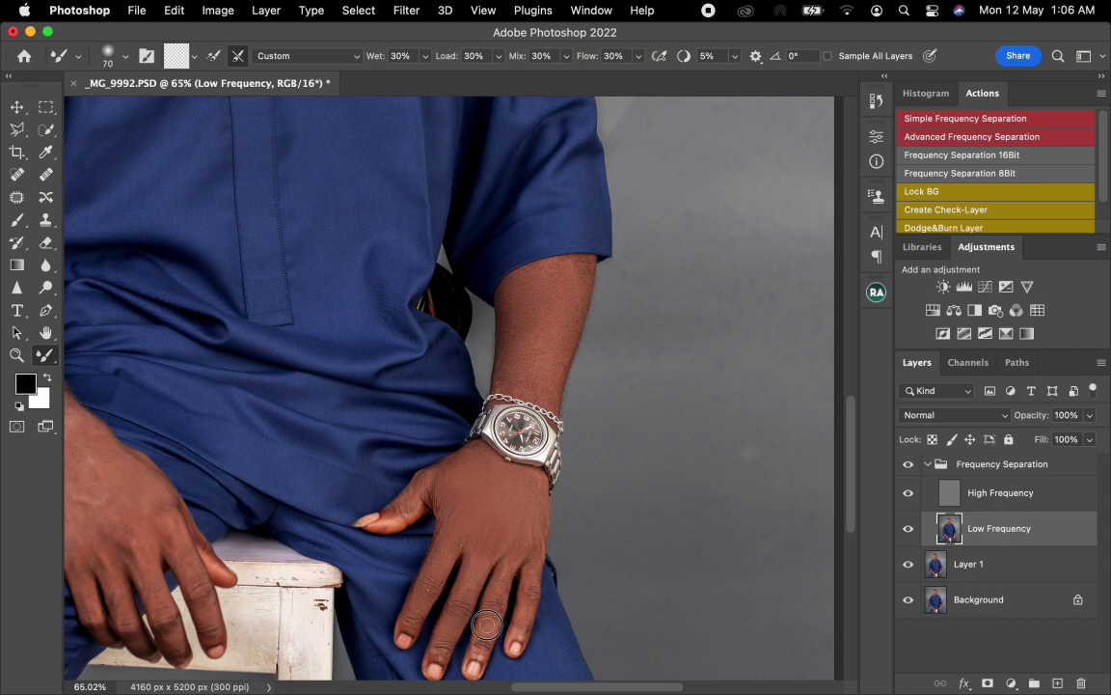
pyautogui.press(']')
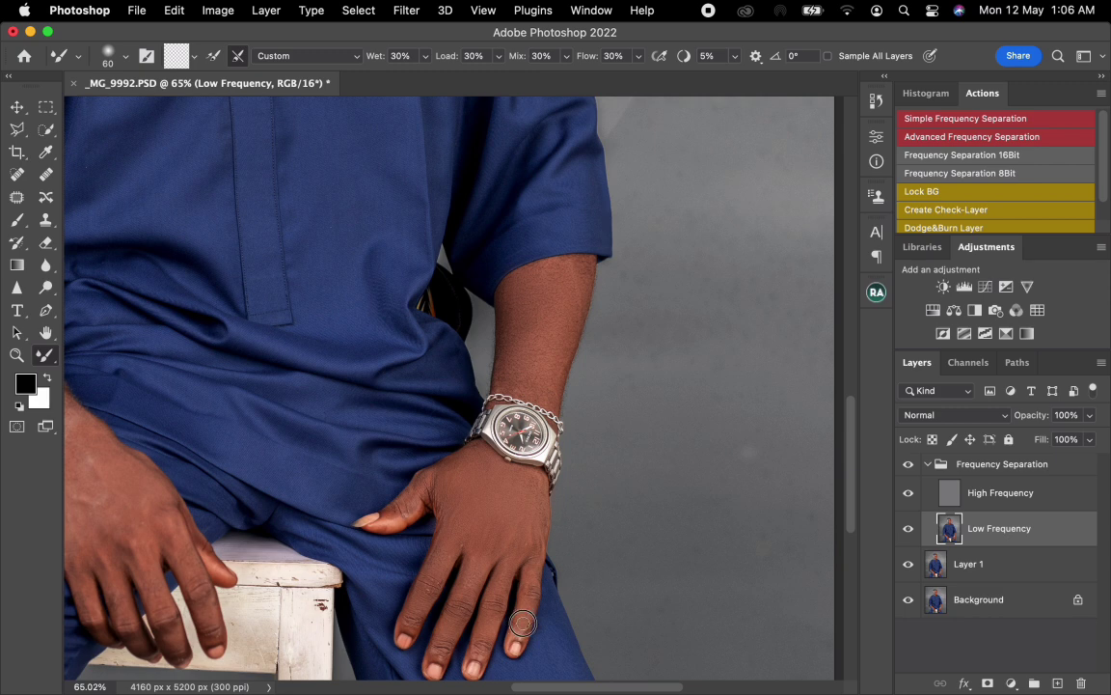
pyautogui.press(']')
pyautogui.press(']')
# Step: Clone away rough texture on the watch hand's back and knuckles on the High Frequency layer with the Clone Stamp at size 25
pyautogui.click(950, 497)
pyautogui.press('s')
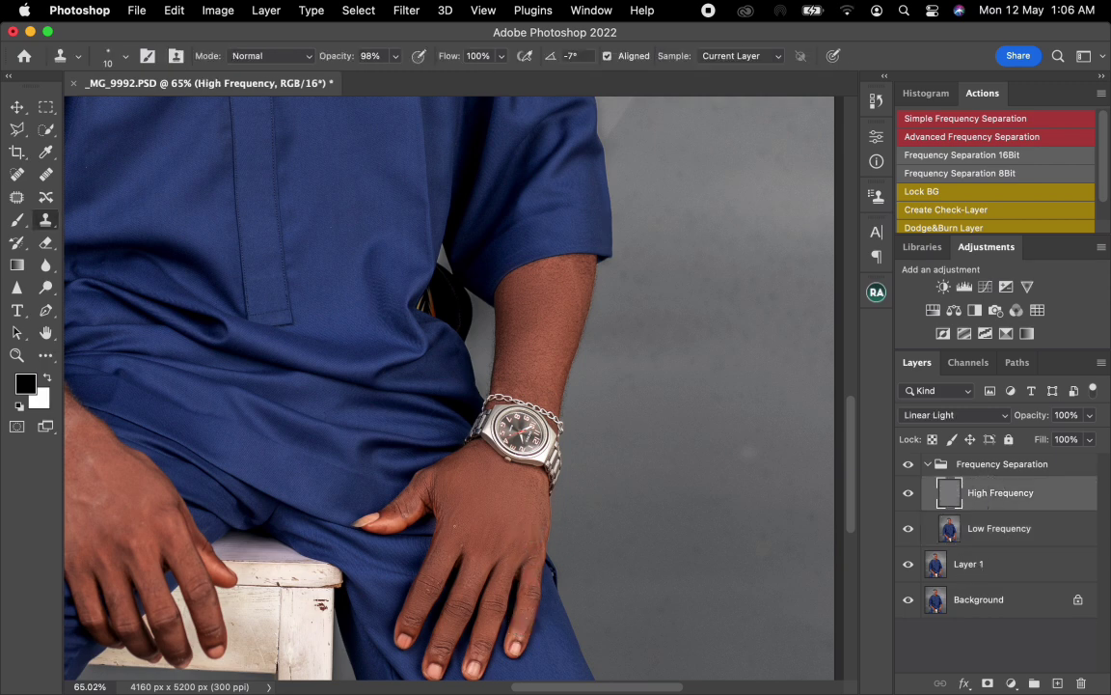
pyautogui.scroll(6, 473, 540)
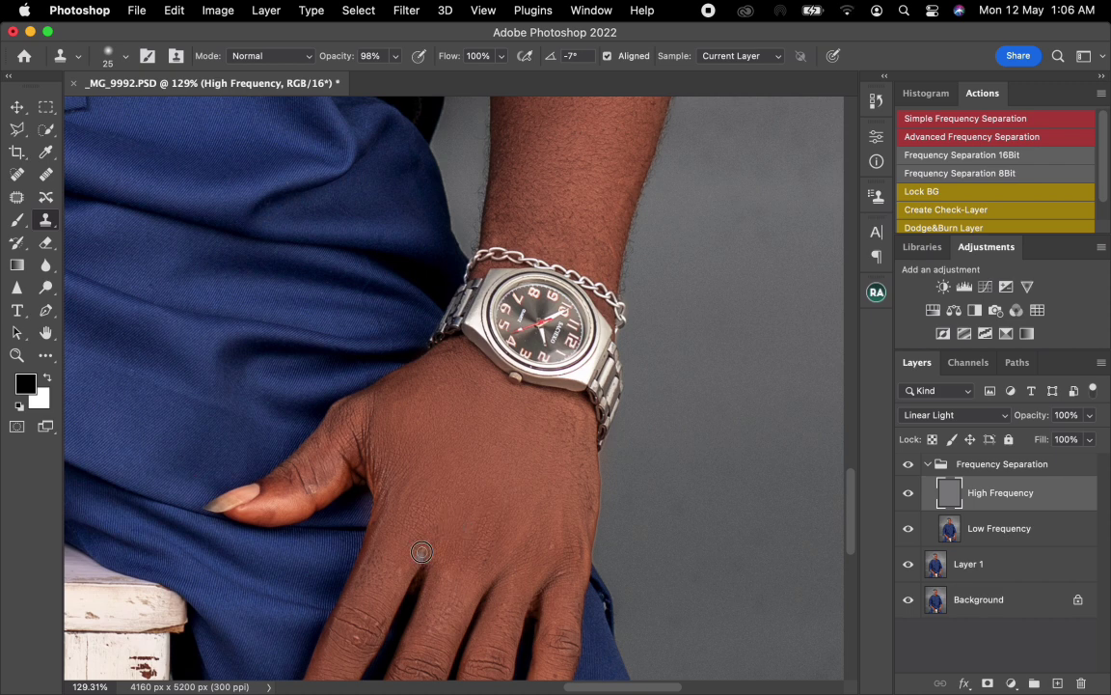
pyautogui.moveTo(543, 553)
pyautogui.mouseDown()
pyautogui.moveTo(552, 538)
pyautogui.moveTo(537, 572)
pyautogui.mouseUp()
pyautogui.moveTo(380, 623); pyautogui.dragTo(348, 639)
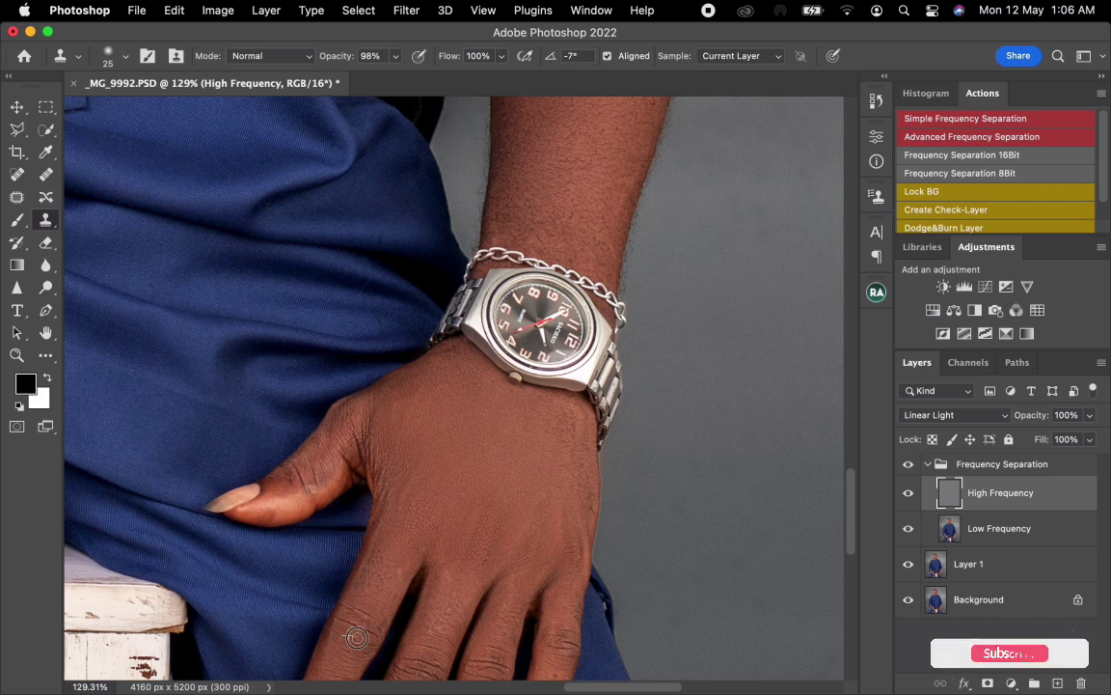
pyautogui.keyDown('alt'); pyautogui.click(528, 513); pyautogui.keyUp('alt')
pyautogui.click(468, 521)
# Step: Clean the skin texture near the thumb base and across the back of the watch hand with the Clone Stamp
pyautogui.moveTo(408, 498); pyautogui.dragTo(427, 264)
pyautogui.moveTo(464, 367); pyautogui.dragTo(480, 415)
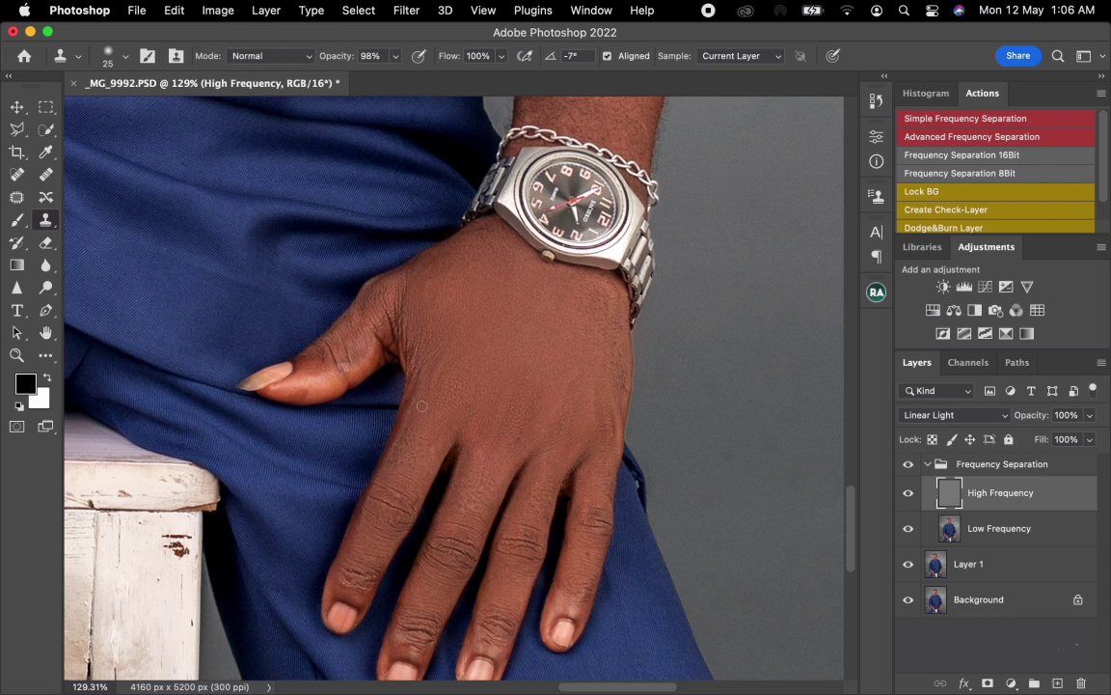
pyautogui.keyDown('alt'); pyautogui.click(431, 372); pyautogui.keyUp('alt')
pyautogui.moveTo(406, 372)
pyautogui.mouseDown()
pyautogui.moveTo(402, 320)
pyautogui.moveTo(422, 363)
pyautogui.moveTo(419, 335)
pyautogui.moveTo(422, 388)
pyautogui.mouseUp()
# Step: Return to the Low Frequency layer and smooth the watch hand's back and knuckles with the Mixer Brush, starting at size 80
pyautogui.scroll(-1, 503, 390)
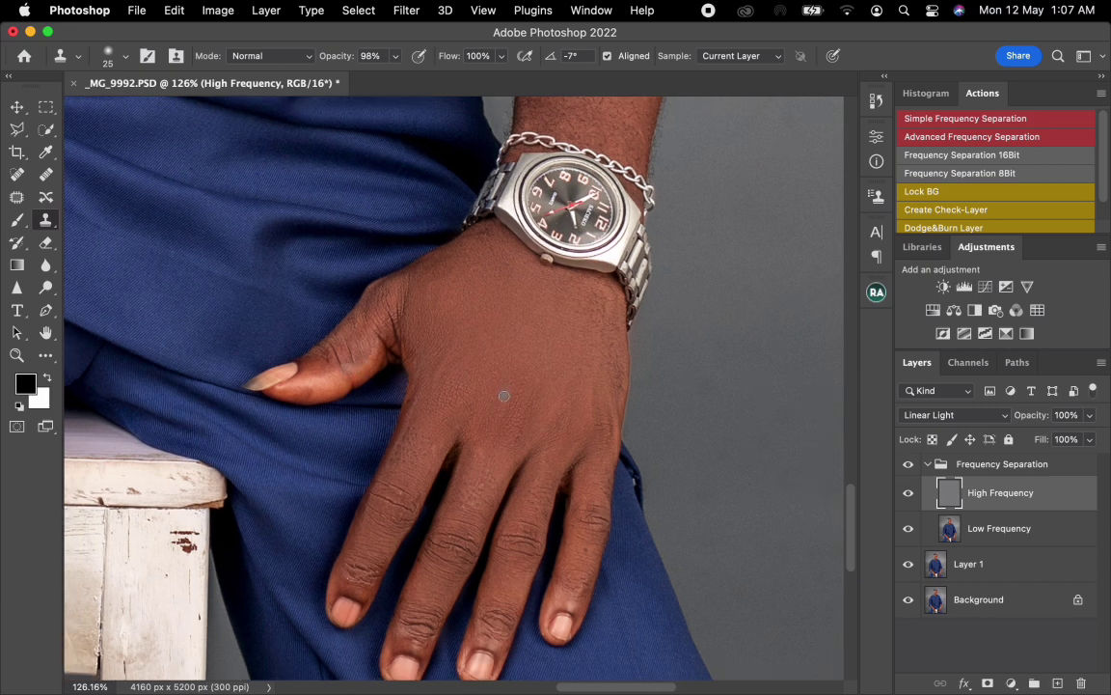
pyautogui.scroll(-5, 503, 395)
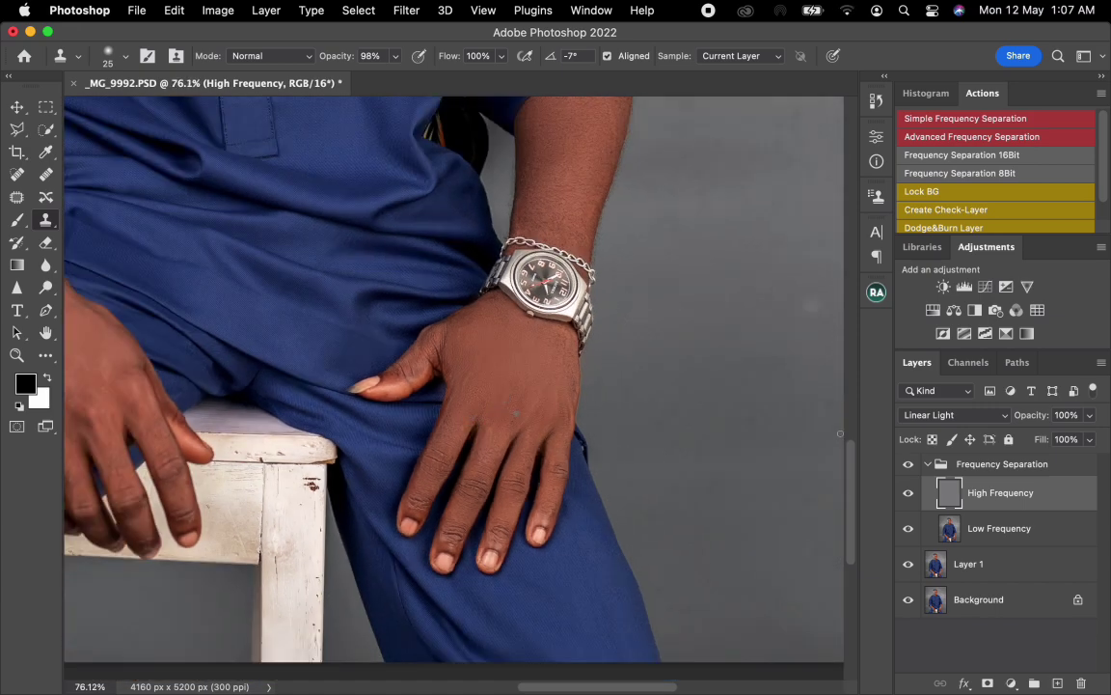
pyautogui.click(1025, 538)
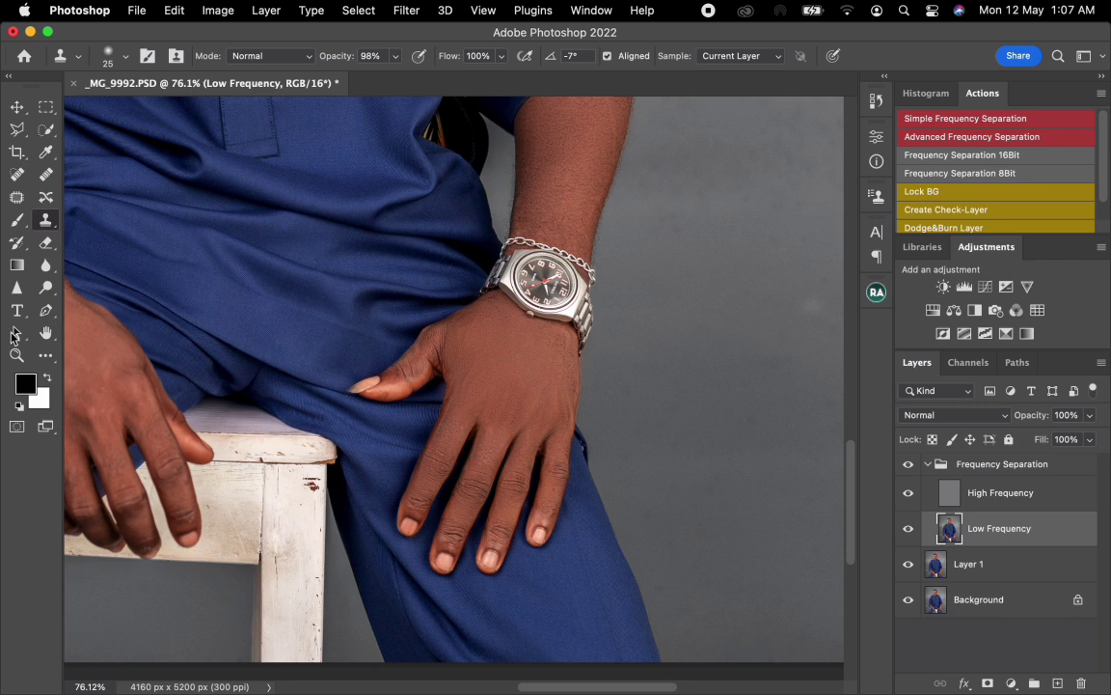
pyautogui.press('b')
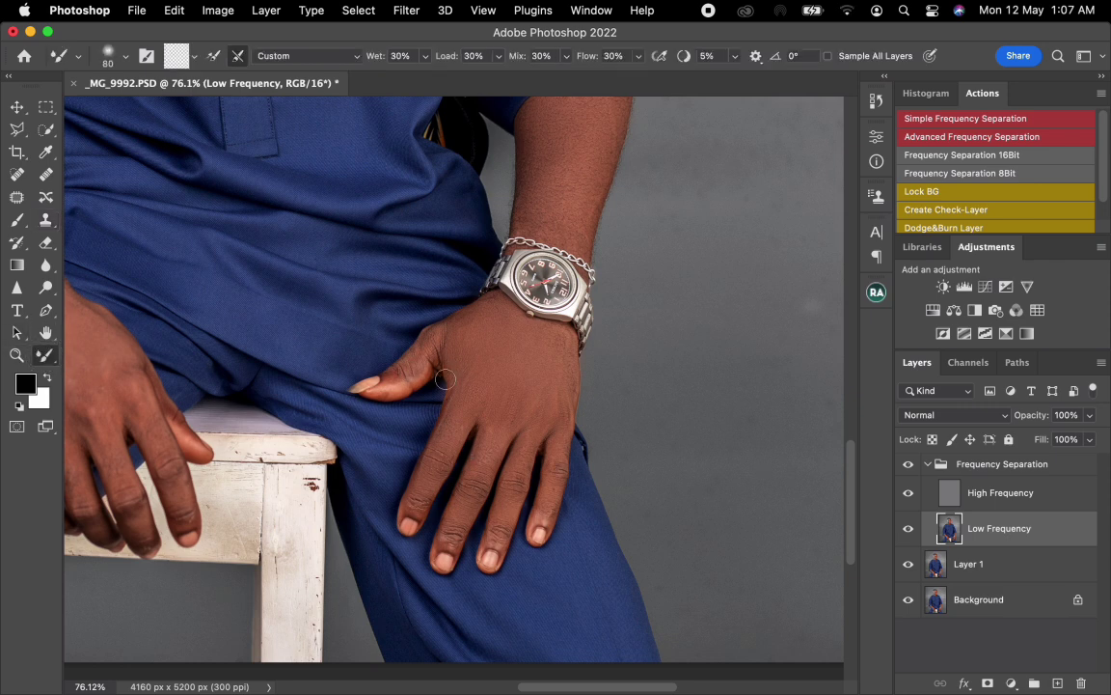
pyautogui.moveTo(460, 383)
pyautogui.mouseDown()
pyautogui.moveTo(439, 432)
pyautogui.moveTo(451, 410)
pyautogui.mouseUp()
pyautogui.press(']')
pyautogui.moveTo(491, 446); pyautogui.dragTo(482, 447)
pyautogui.press(']')
# Step: Blend the veins and highlights along the other forearm, from sleeve to wrist, with the Mixer Brush starting at size 150
pyautogui.moveTo(347, 483); pyautogui.dragTo(620, 588)
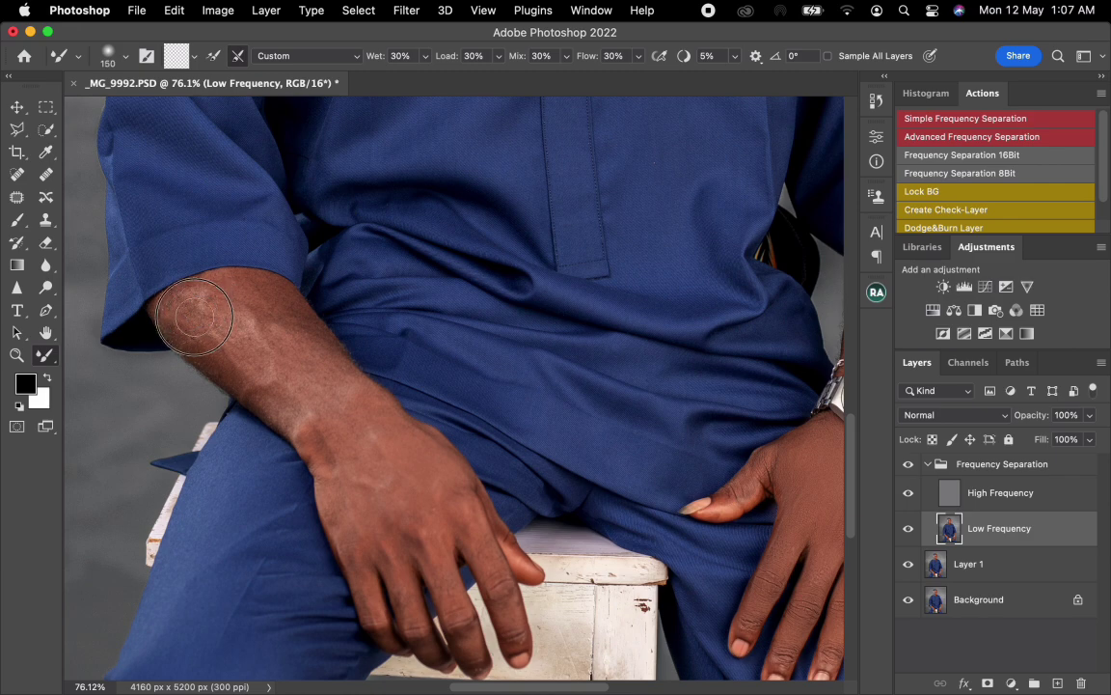
pyautogui.press(']')
pyautogui.press(']')
pyautogui.press(']')
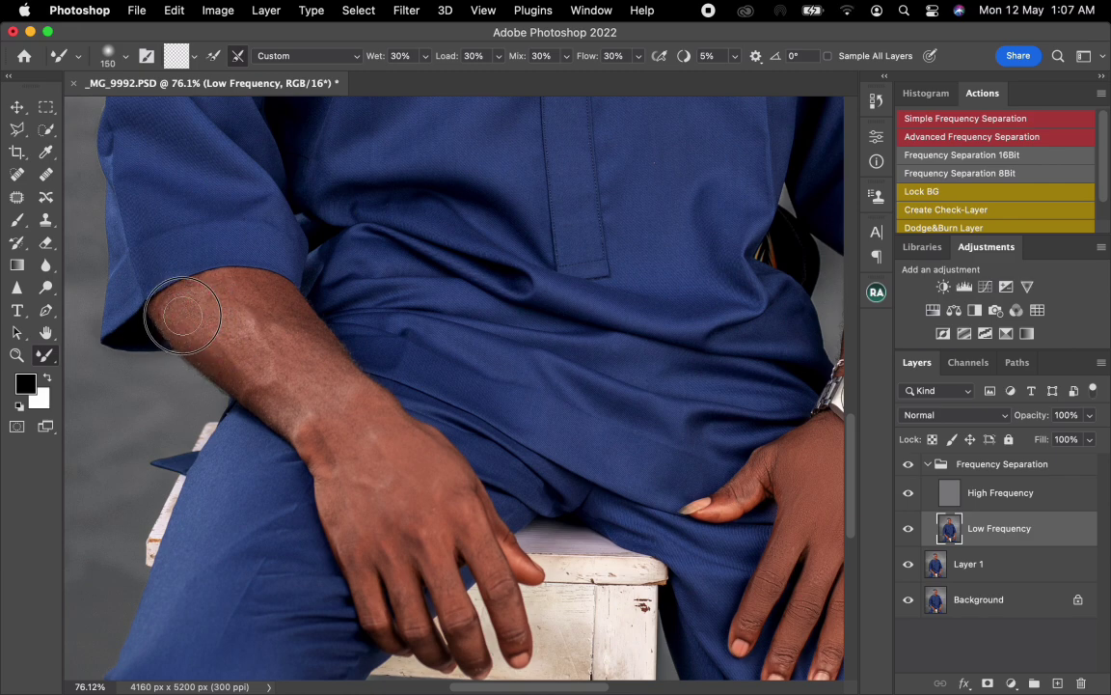
pyautogui.moveTo(231, 335)
pyautogui.mouseDown()
pyautogui.moveTo(263, 320)
pyautogui.moveTo(251, 305)
pyautogui.moveTo(203, 303)
pyautogui.moveTo(296, 342)
pyautogui.moveTo(268, 319)
pyautogui.moveTo(279, 323)
pyautogui.moveTo(320, 361)
pyautogui.moveTo(277, 321)
pyautogui.moveTo(298, 336)
pyautogui.moveTo(304, 400)
pyautogui.moveTo(326, 419)
pyautogui.moveTo(324, 435)
pyautogui.moveTo(208, 329)
pyautogui.moveTo(212, 302)
pyautogui.moveTo(202, 314)
pyautogui.moveTo(289, 348)
pyautogui.moveTo(363, 422)
pyautogui.mouseUp()
# Step: Smooth the wrist and back of the hand without the watch using the Mixer Brush at sizes 125 to 175
pyautogui.press('[')
pyautogui.press('[')
pyautogui.press('[')
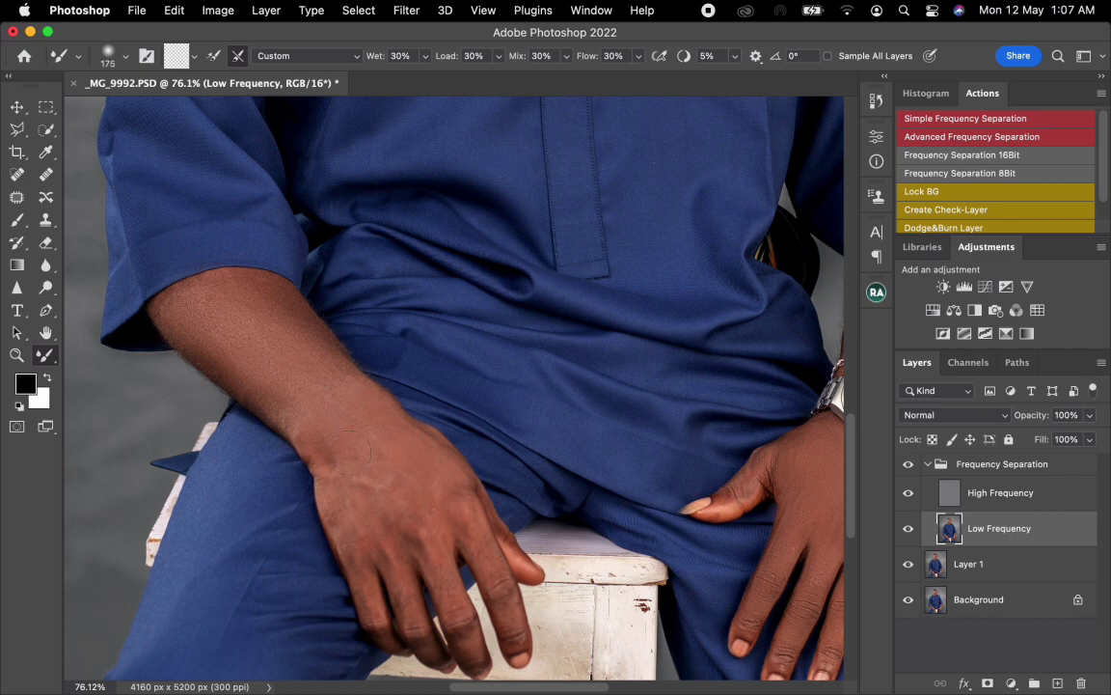
pyautogui.moveTo(341, 488)
pyautogui.mouseDown()
pyautogui.moveTo(333, 448)
pyautogui.moveTo(335, 489)
pyautogui.moveTo(368, 518)
pyautogui.moveTo(354, 451)
pyautogui.moveTo(385, 484)
pyautogui.moveTo(367, 434)
pyautogui.moveTo(343, 406)
pyautogui.moveTo(287, 408)
pyautogui.moveTo(329, 477)
pyautogui.mouseUp()
pyautogui.press(']')
pyautogui.press(']')
pyautogui.press(']')
pyautogui.press('[')
pyautogui.press(']')
pyautogui.press(']')
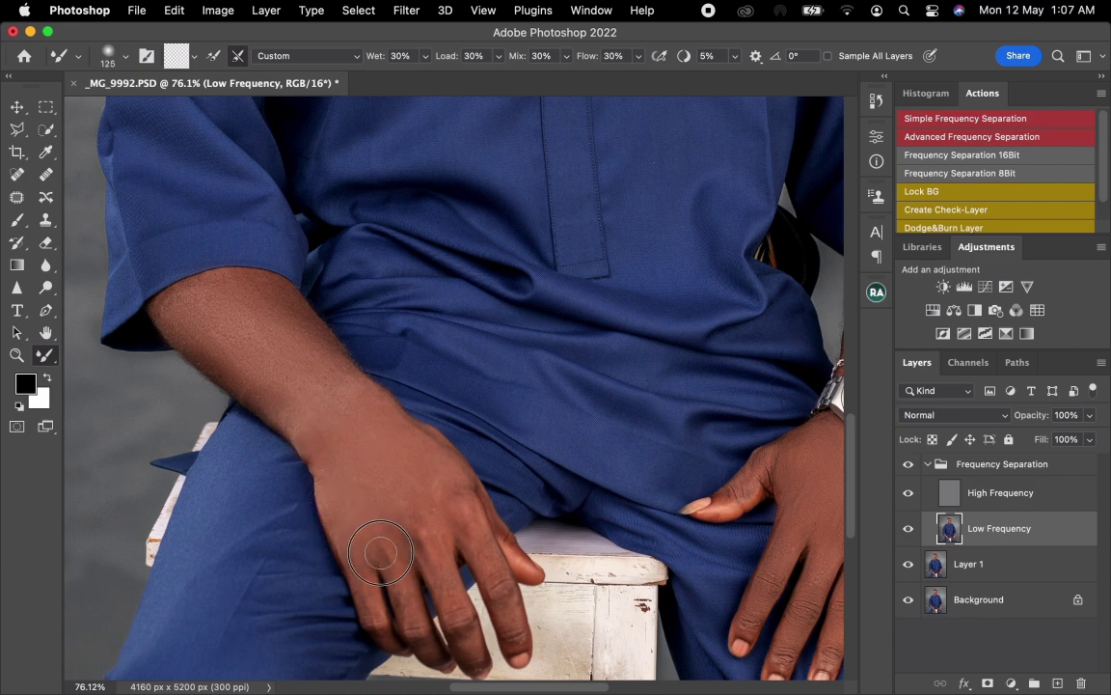
pyautogui.press(']')
pyautogui.press(']')
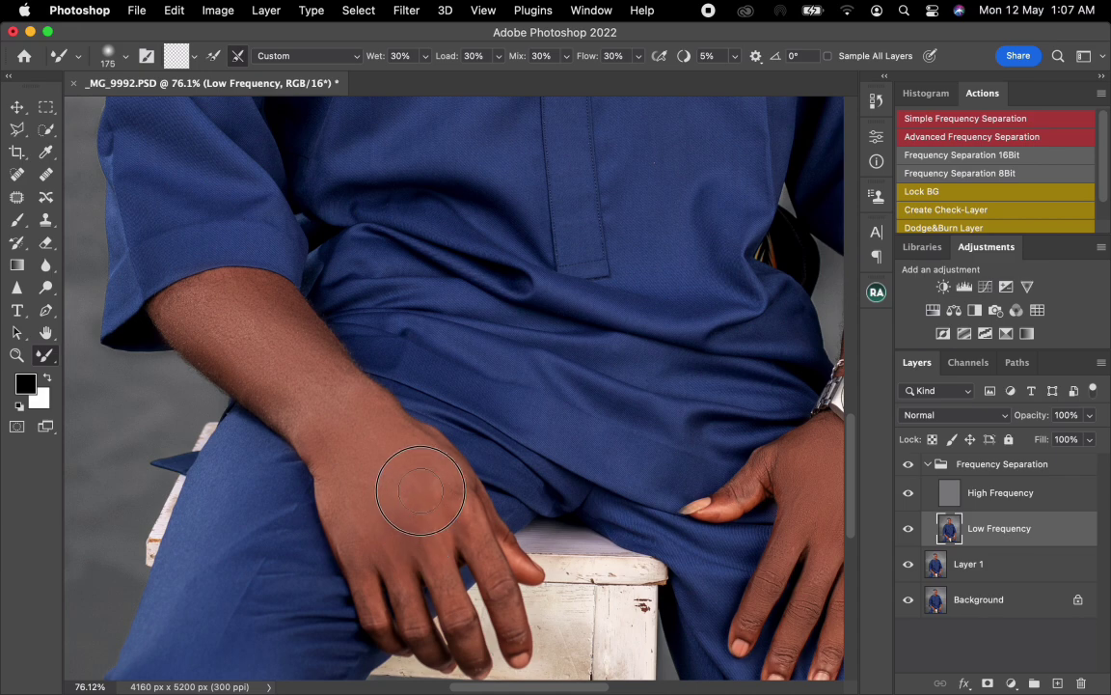
# Step: Smooth the tones along the fingers of the hand without the watch using the Mixer Brush at sizes 70 to 80
pyautogui.press('[')
pyautogui.press('[')
pyautogui.press('[')
pyautogui.press('[')
pyautogui.press('[')
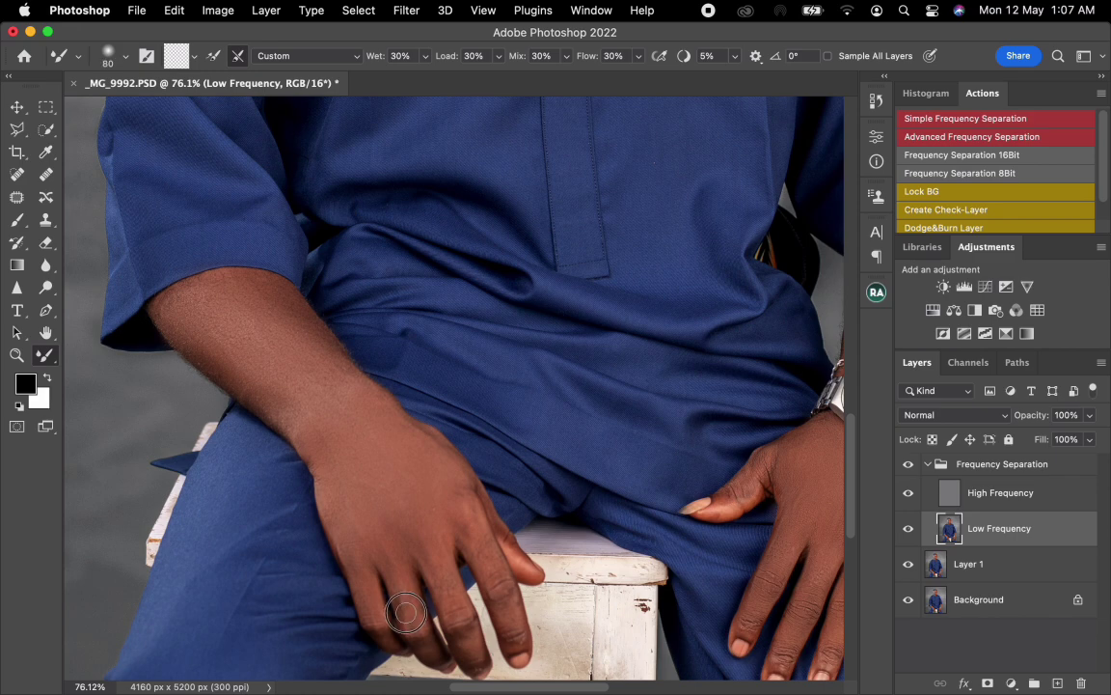
pyautogui.press(']')
pyautogui.press(']')
pyautogui.moveTo(424, 641); pyautogui.dragTo(433, 632)
pyautogui.press(']')
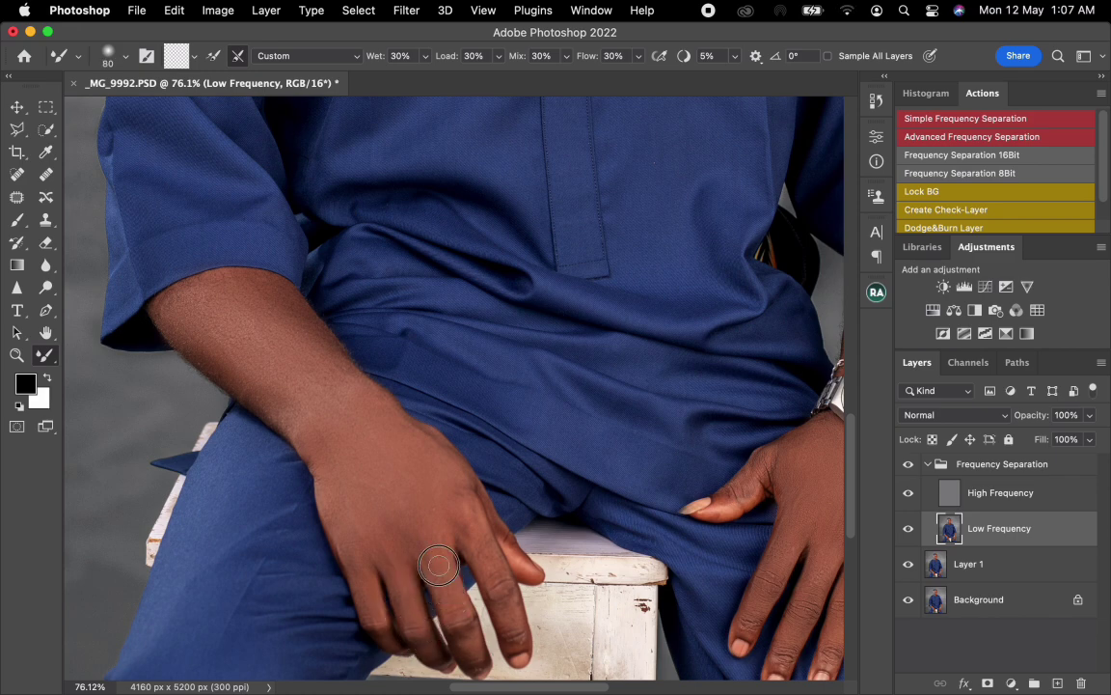
pyautogui.press('[')
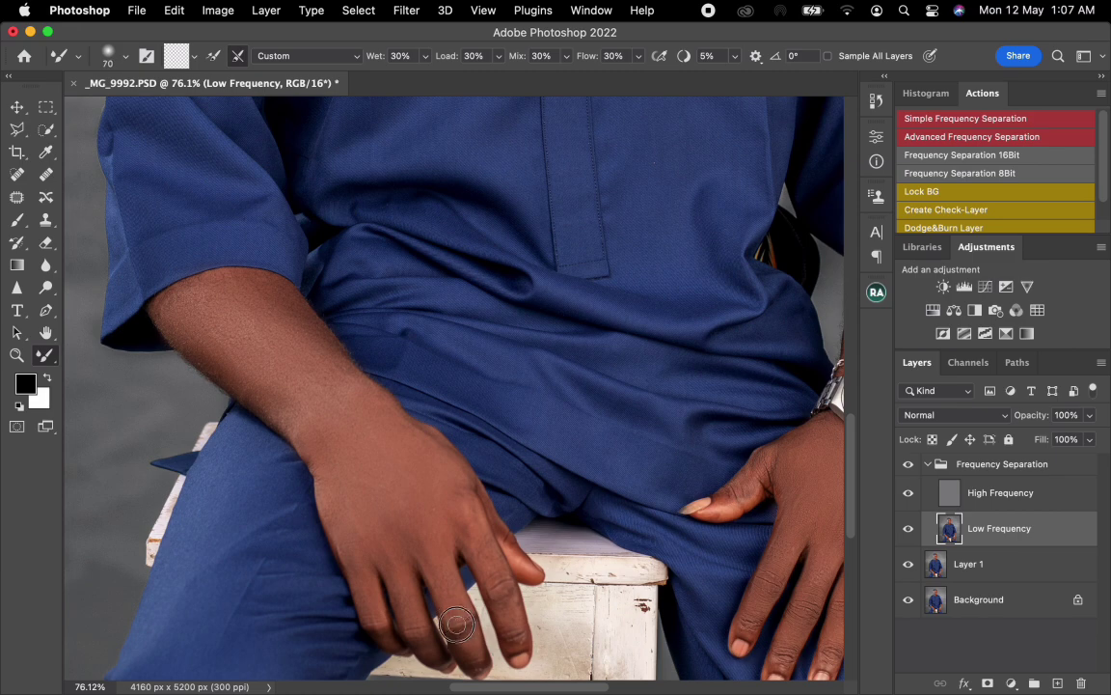
pyautogui.moveTo(456, 626); pyautogui.dragTo(473, 652)
# Step: Blend the knuckles and back of the same hand with the Mixer Brush, starting at sizes 100 and 125
pyautogui.press(']')
pyautogui.press(']')
pyautogui.press(']')
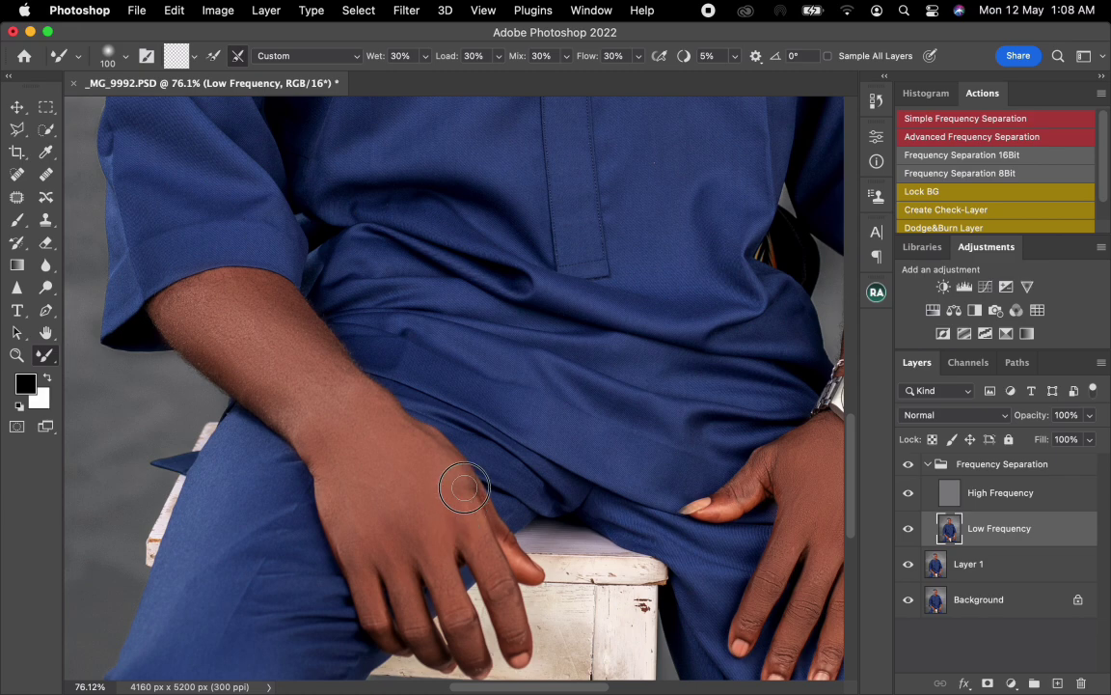
pyautogui.press(']')
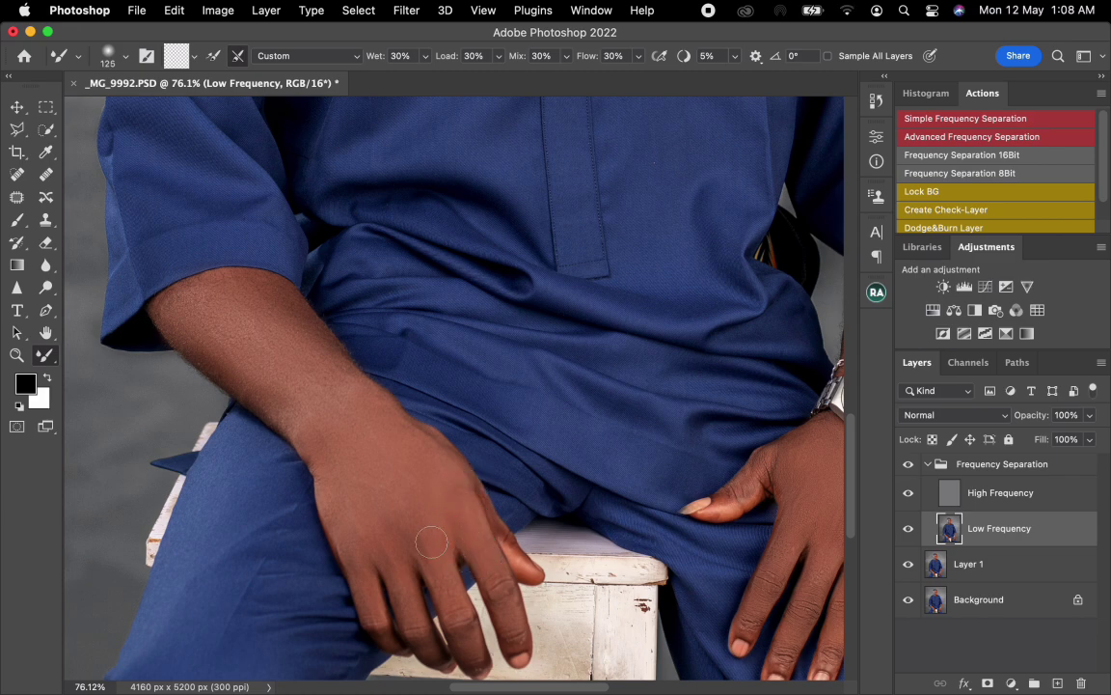
pyautogui.press(']')
pyautogui.press(']')
pyautogui.press(']')
pyautogui.press(']')
pyautogui.press(']')
pyautogui.press(']')
# Step: Even out the tones on the forearm above the watch and the watch hand with the Mixer Brush at size 150
pyautogui.scroll(-1, 473, 424)
pyautogui.scroll(-5, 473, 425)
pyautogui.scroll(3, 458, 434)
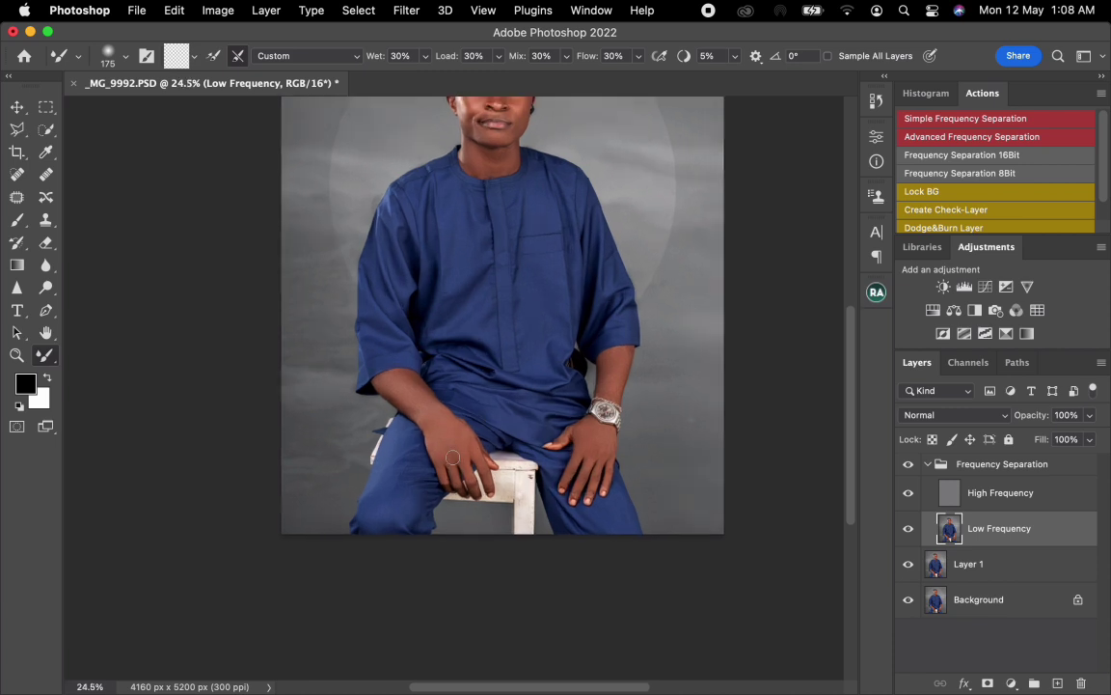
pyautogui.press(']')
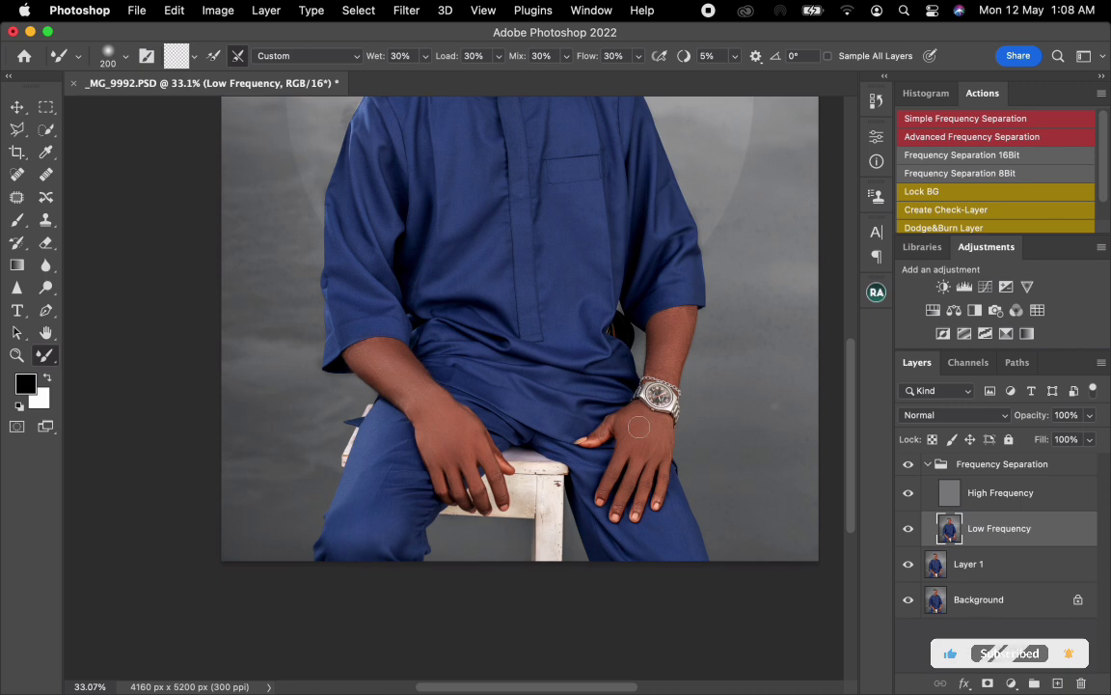
pyautogui.press('[')
pyautogui.press('[')
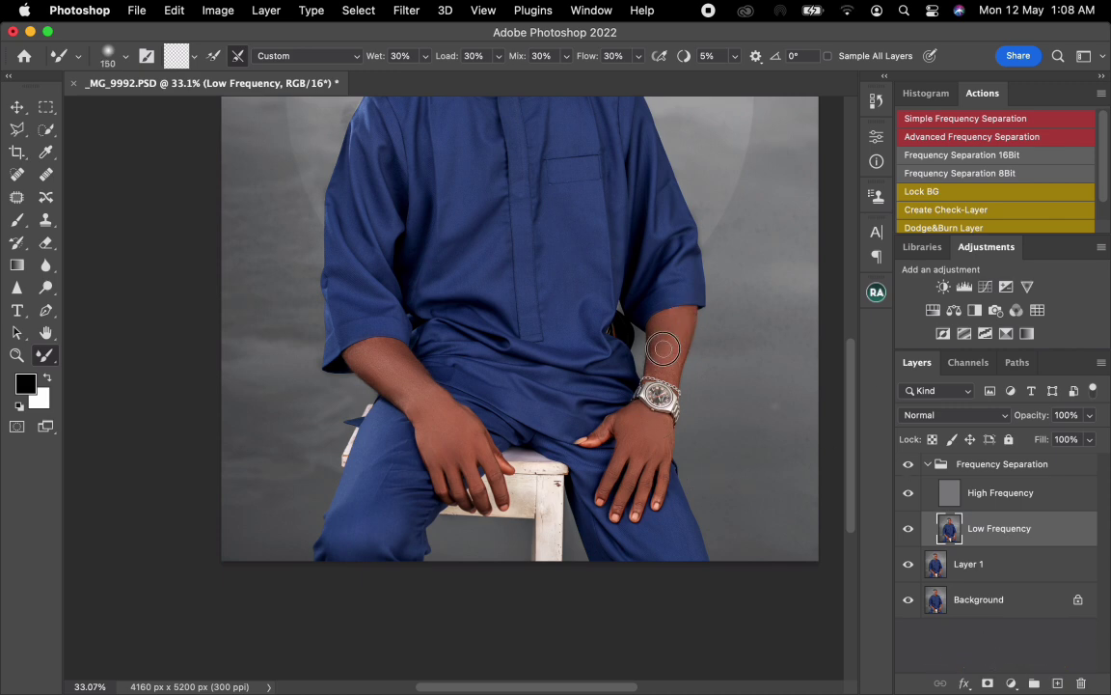
pyautogui.moveTo(646, 446); pyautogui.dragTo(583, 403)
# Step: Smooth the tones on the forehead and the cheek beside the earpiece with the Mixer Brush at size 175
pyautogui.moveTo(589, 286); pyautogui.dragTo(565, 461)
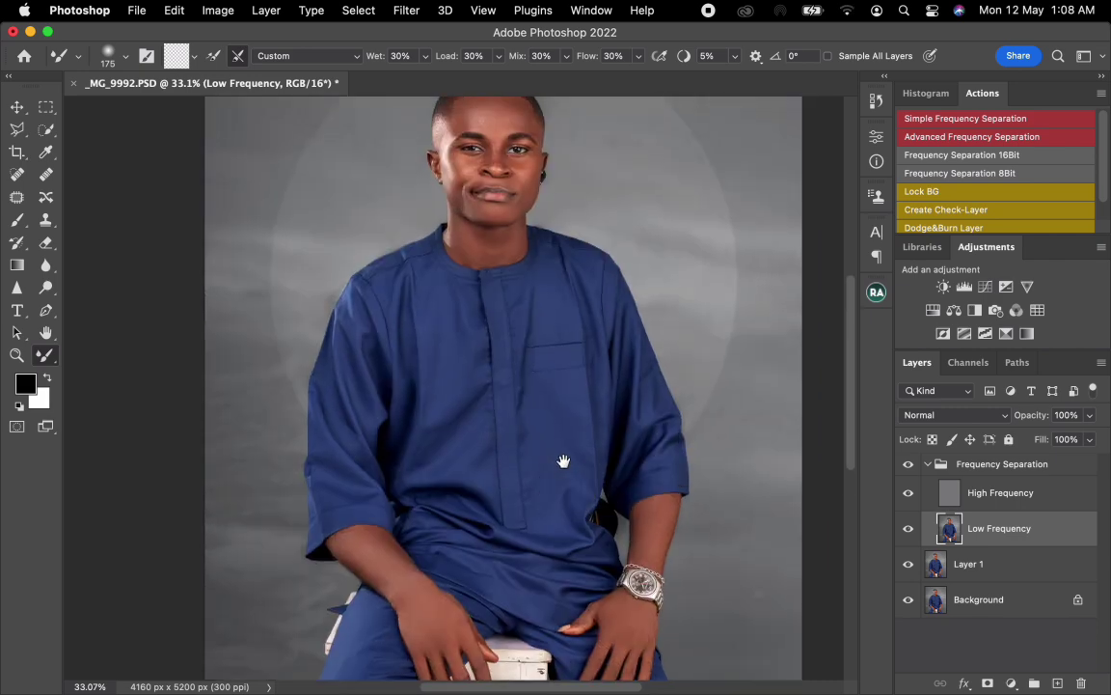
pyautogui.scroll(3, 470, 383)
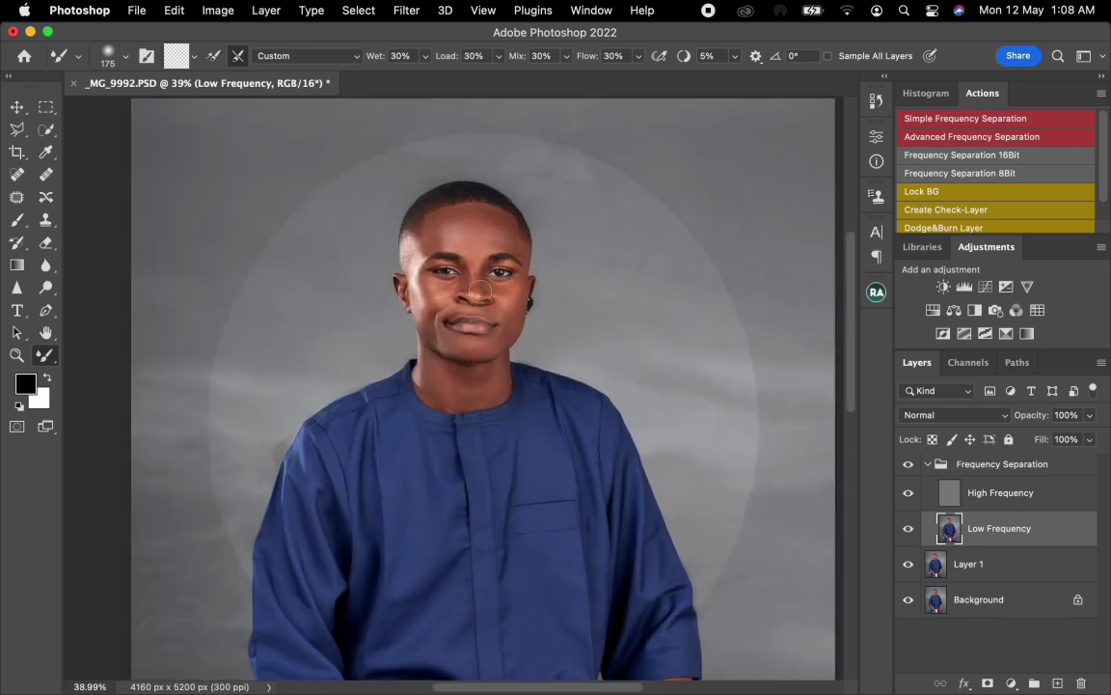
pyautogui.moveTo(471, 383)
pyautogui.mouseDown()
pyautogui.moveTo(439, 364)
pyautogui.moveTo(433, 375)
pyautogui.moveTo(482, 393)
pyautogui.mouseUp()
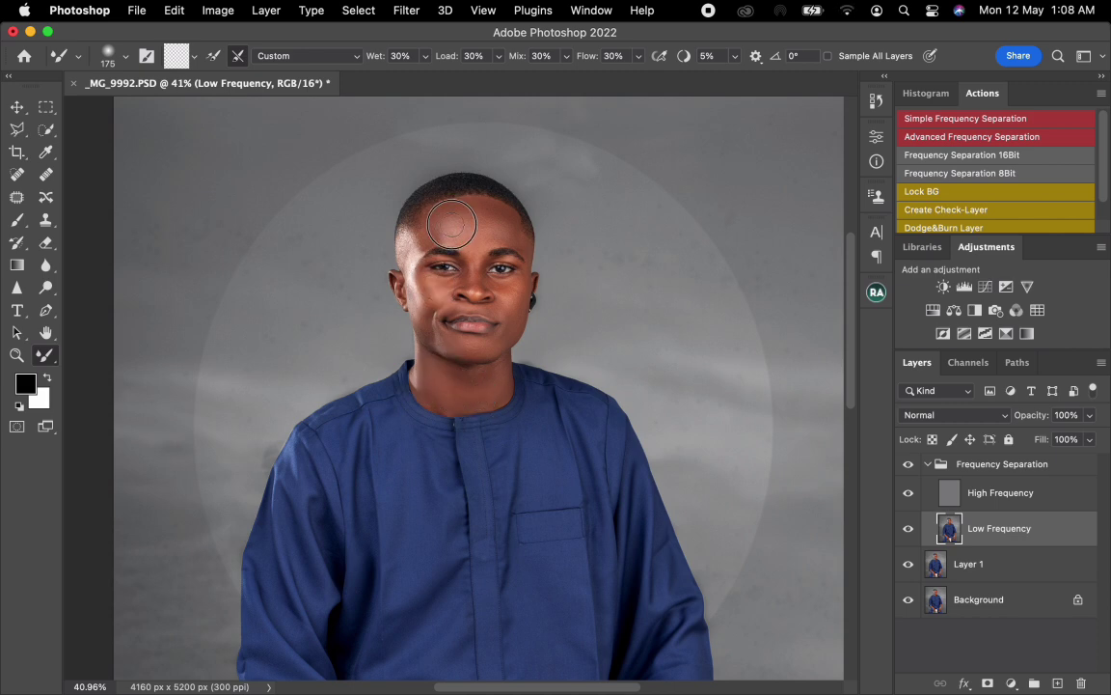
pyautogui.moveTo(503, 225); pyautogui.dragTo(496, 229)
pyautogui.moveTo(505, 224)
pyautogui.mouseDown()
pyautogui.moveTo(481, 208)
pyautogui.moveTo(461, 214)
pyautogui.mouseUp()
pyautogui.scroll(6, 574, 331)
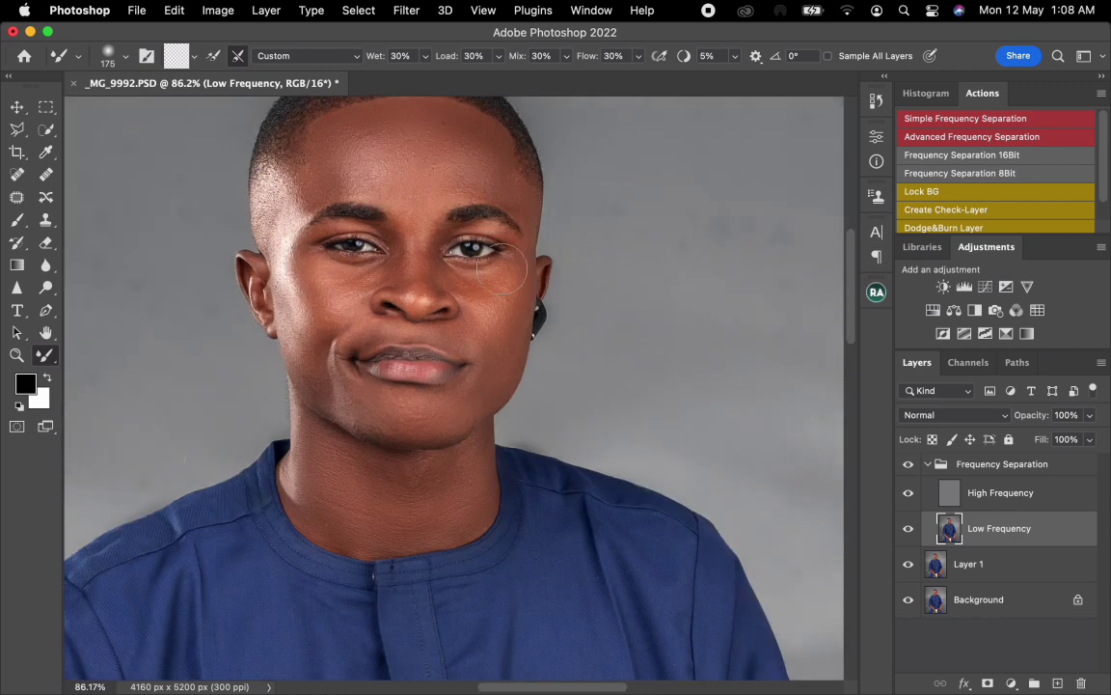
pyautogui.moveTo(499, 277); pyautogui.dragTo(515, 267)
pyautogui.press(']')
pyautogui.click(971, 493)
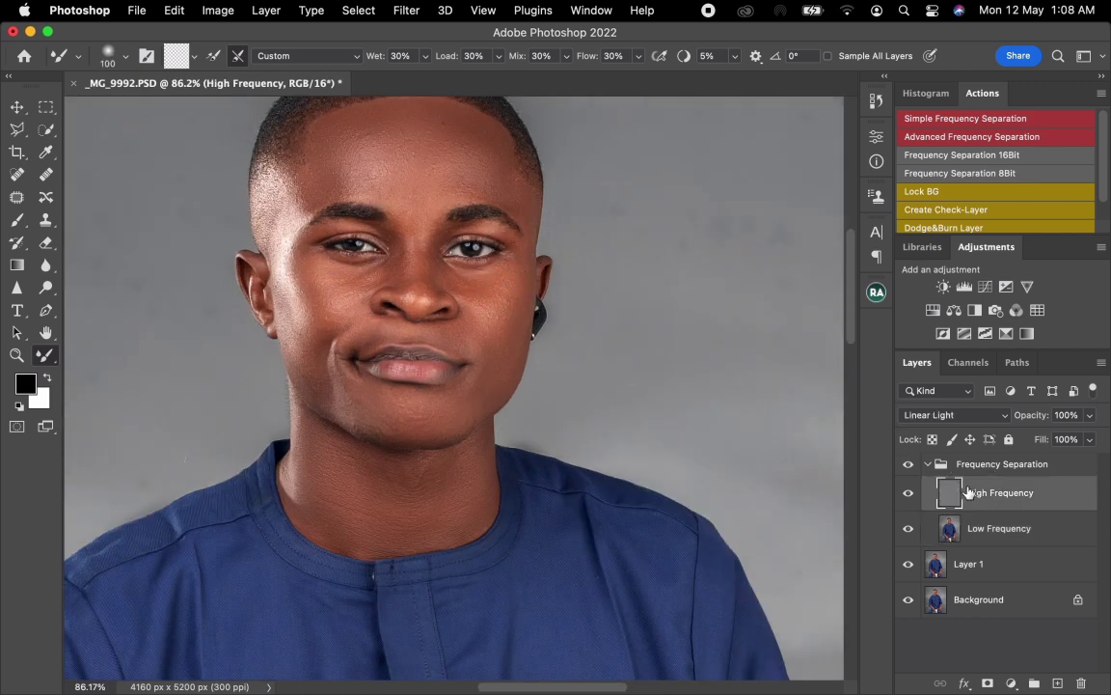
pyautogui.press('s')
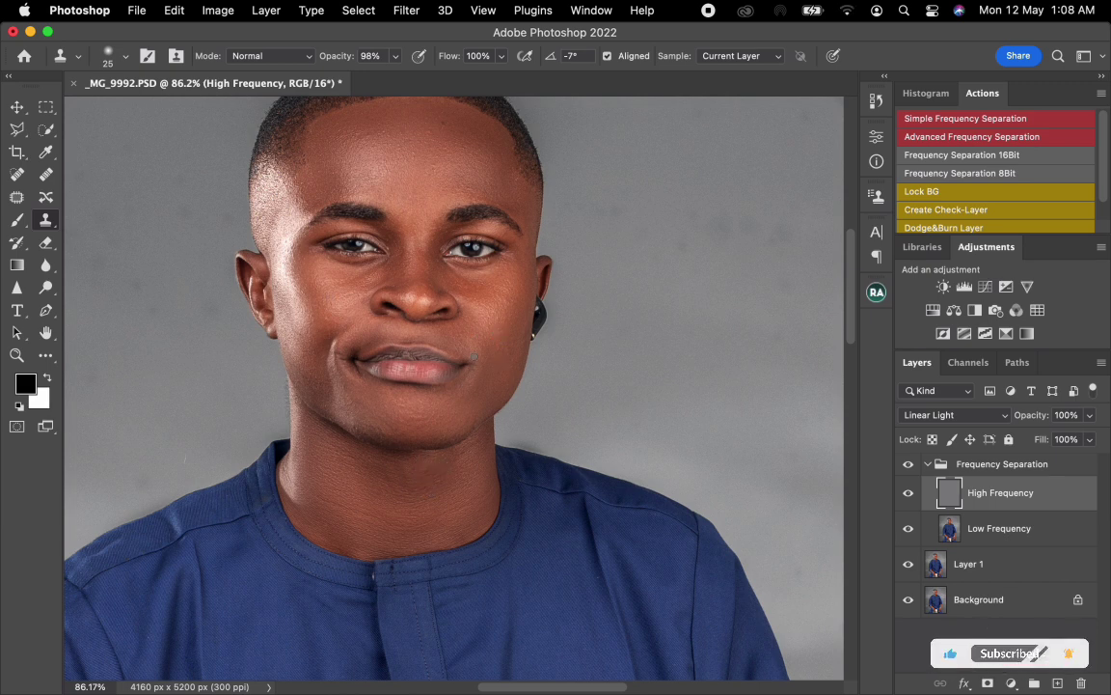
pyautogui.scroll(-1, 473, 369)
pyautogui.moveTo(473, 370); pyautogui.dragTo(469, 406)
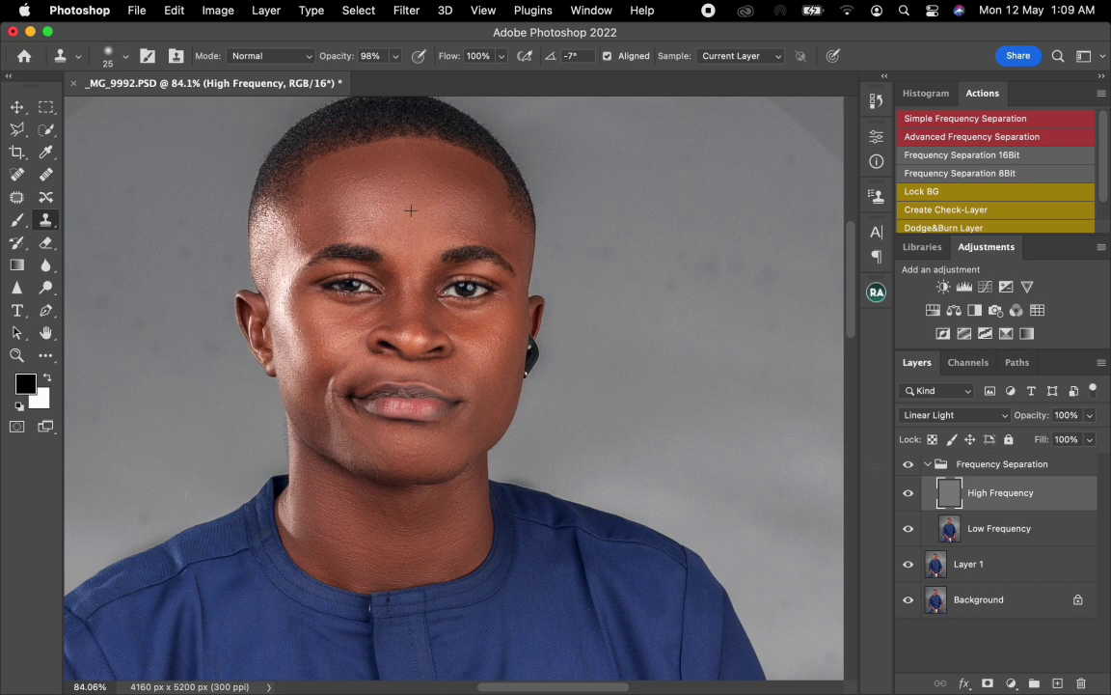
# Step: Blend the forehead, lower cheek and neck on the Low Frequency layer with the Mixer Brush at sizes 100 to 150
pyautogui.click(997, 531)
pyautogui.press('b')
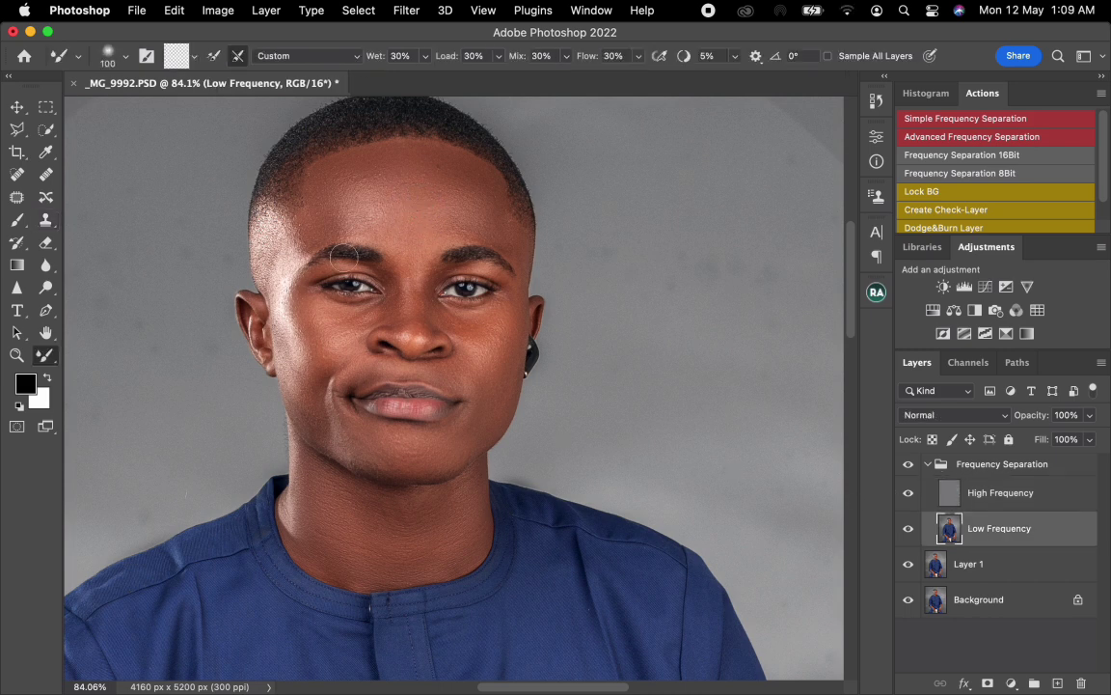
pyautogui.moveTo(351, 195)
pyautogui.mouseDown()
pyautogui.moveTo(355, 175)
pyautogui.moveTo(446, 183)
pyautogui.moveTo(422, 181)
pyautogui.mouseUp()
pyautogui.press('[')
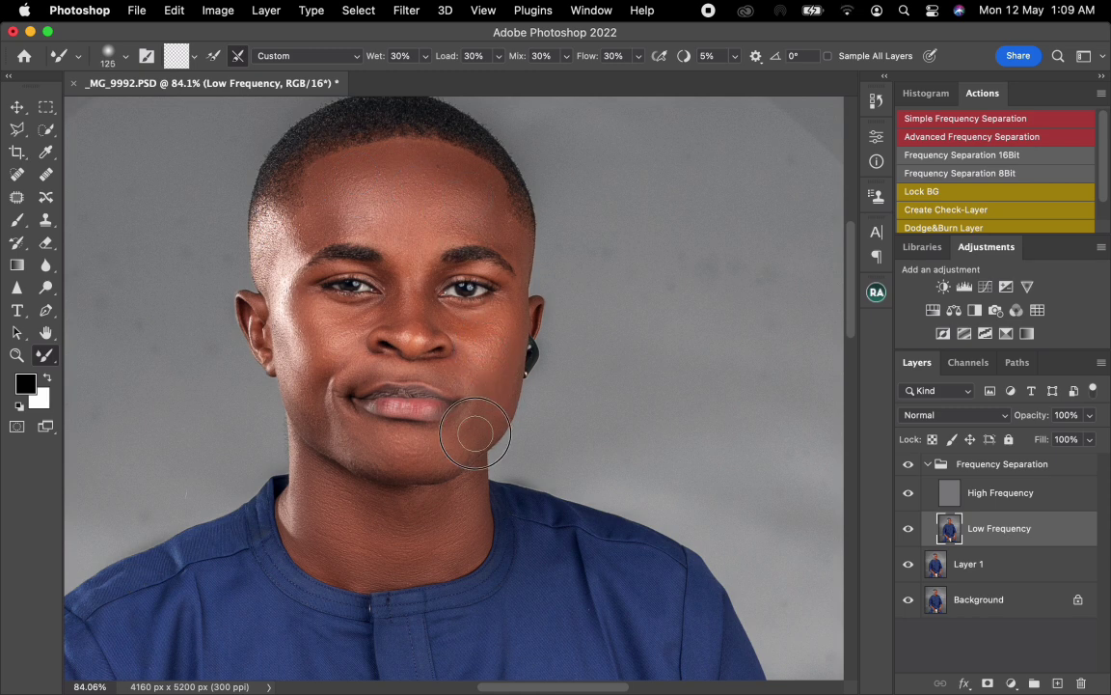
pyautogui.press(']')
pyautogui.press(']')
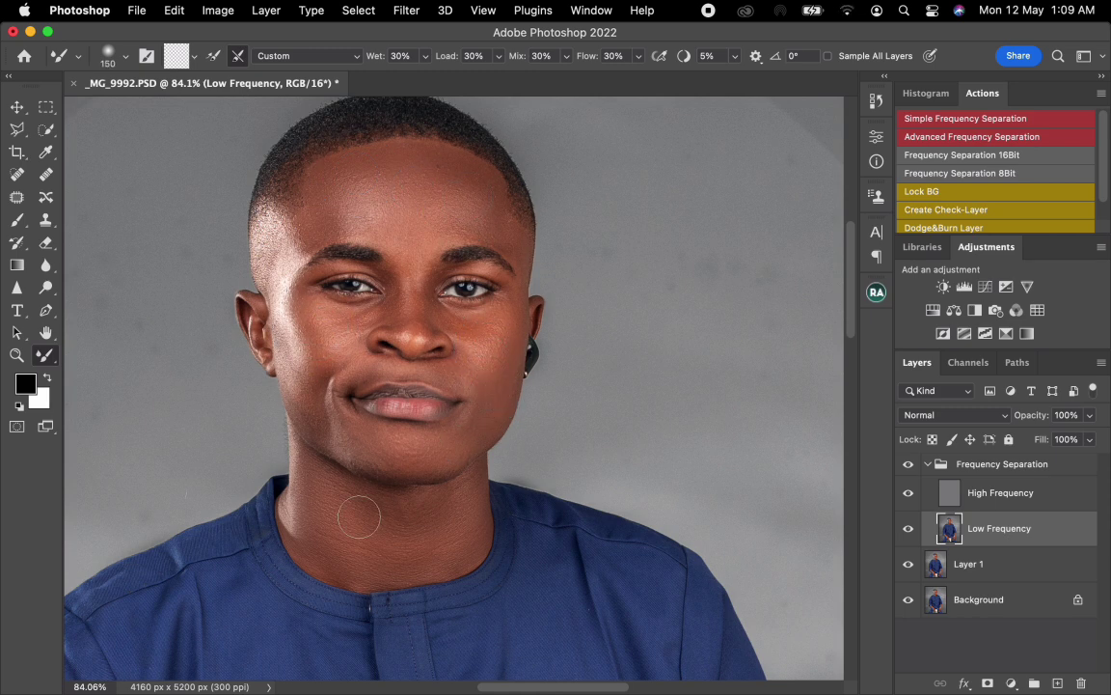
# Step: Collapse the Frequency Separation group and toggle its visibility to compare the whole portrait before and after retouching
pyautogui.press('super+0')
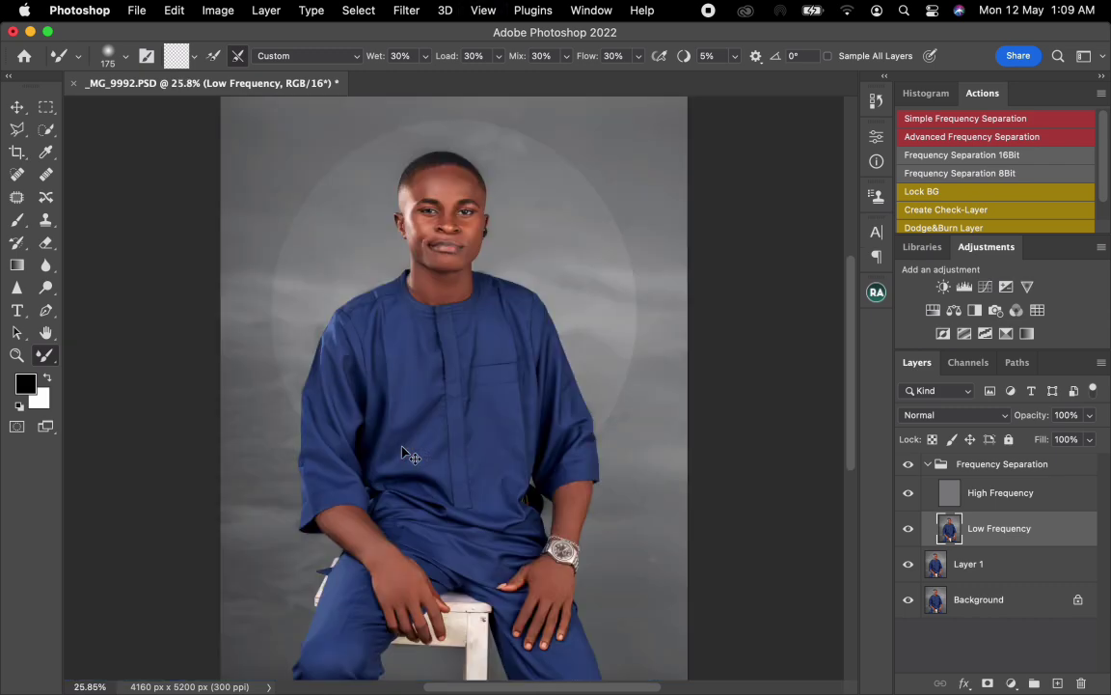
pyautogui.click(928, 465)
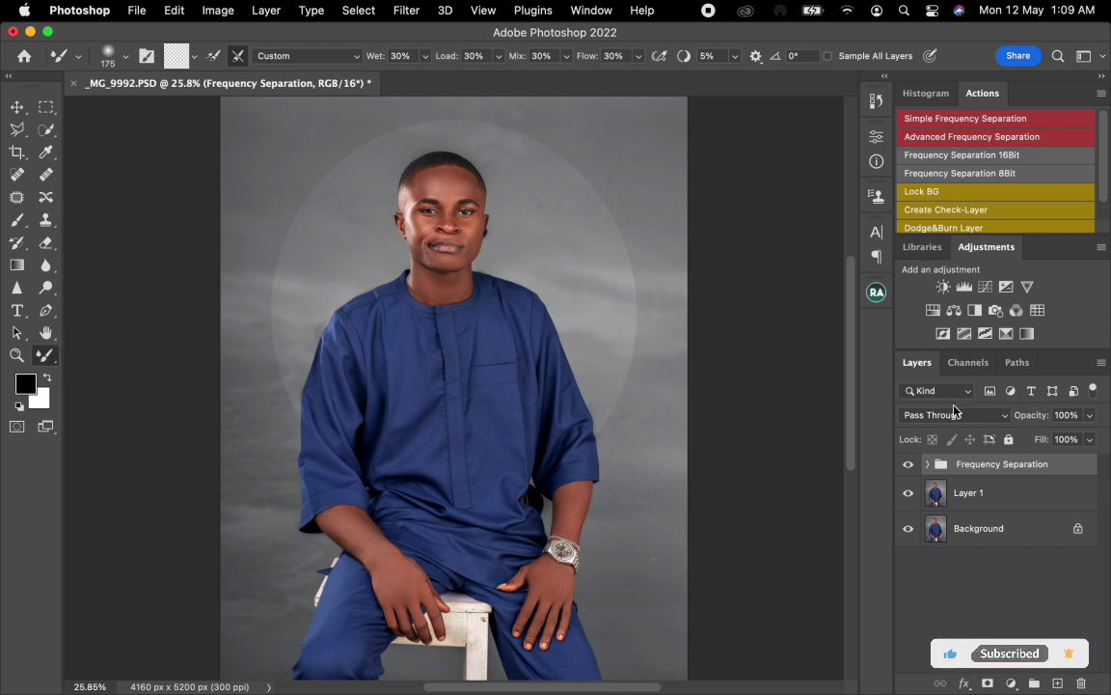
pyautogui.click(908, 464)
pyautogui.click(907, 466)
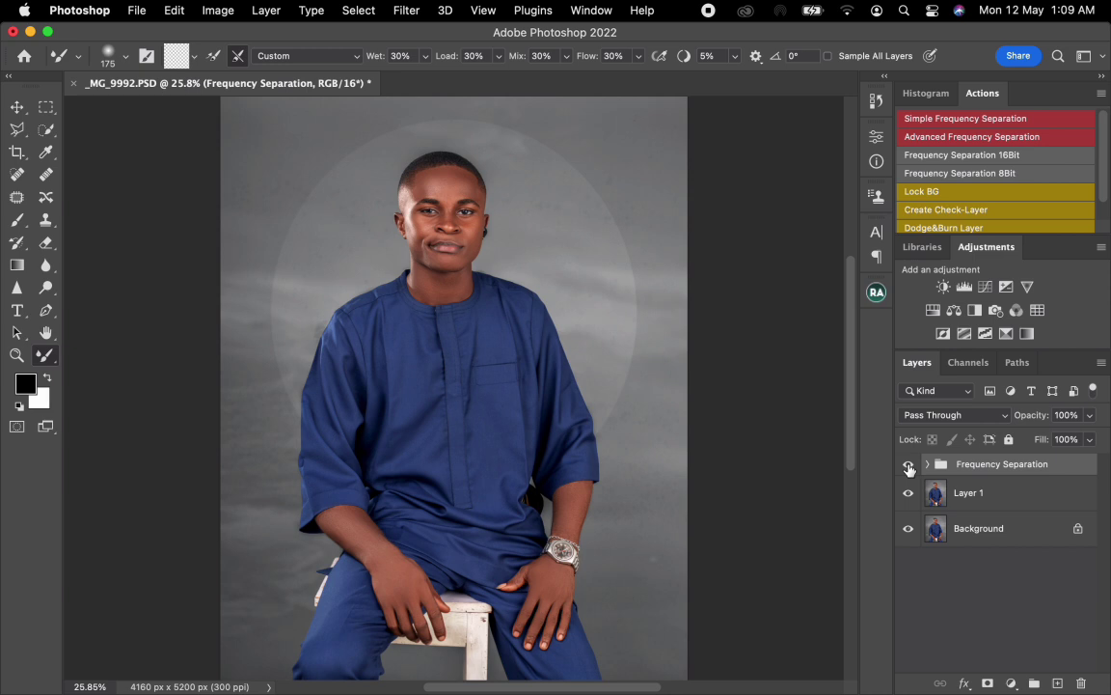